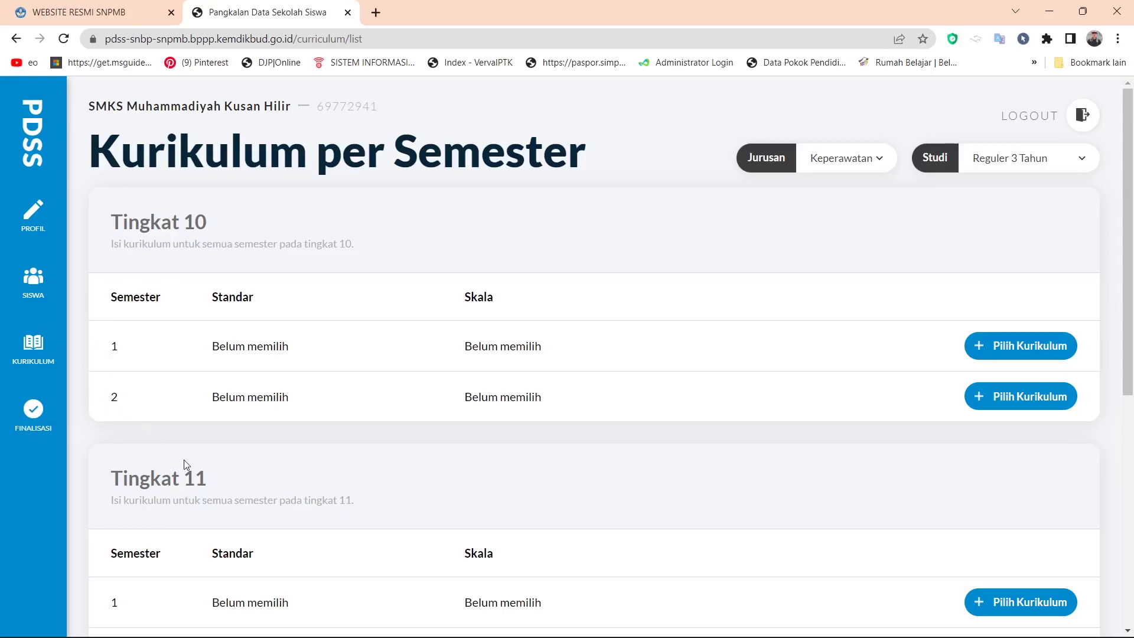
Step: Add Kurikulum 2013 [JAM] Skala 100 as the curriculum for Tingkat 10 semester 1, and return to the curriculum list
left_click_drag(1128, 273, 1132, 549)
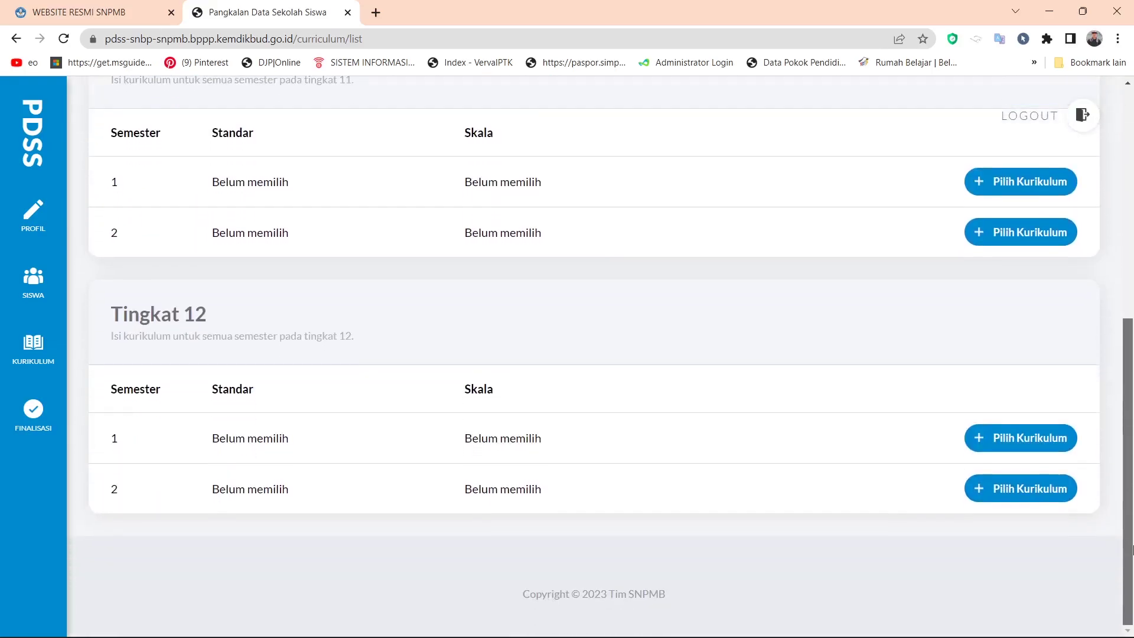
left_click_drag(1131, 509, 1132, 269)
scroll(1133, 483, "up", 1)
scroll(1132, 484, "down", 2)
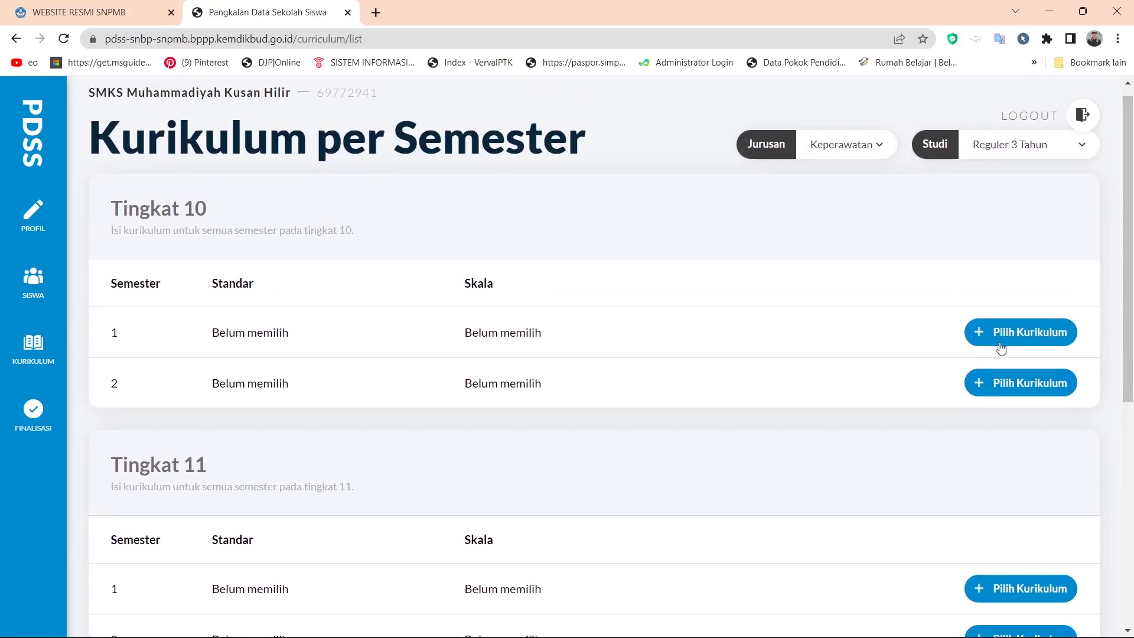
left_click(1016, 333)
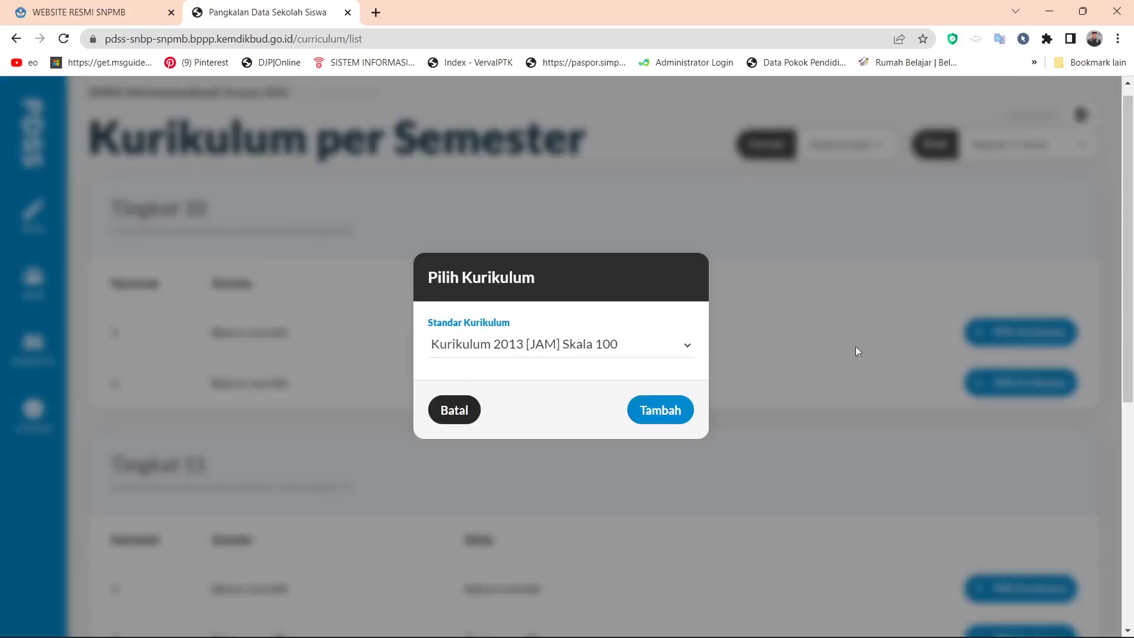
left_click(555, 349)
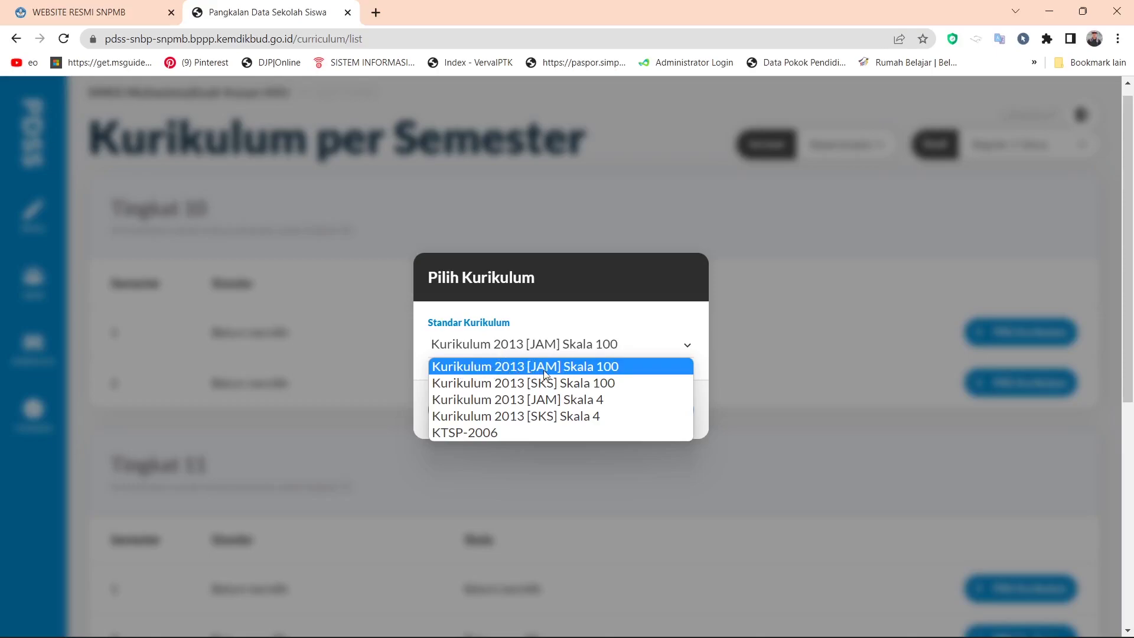
left_click(596, 369)
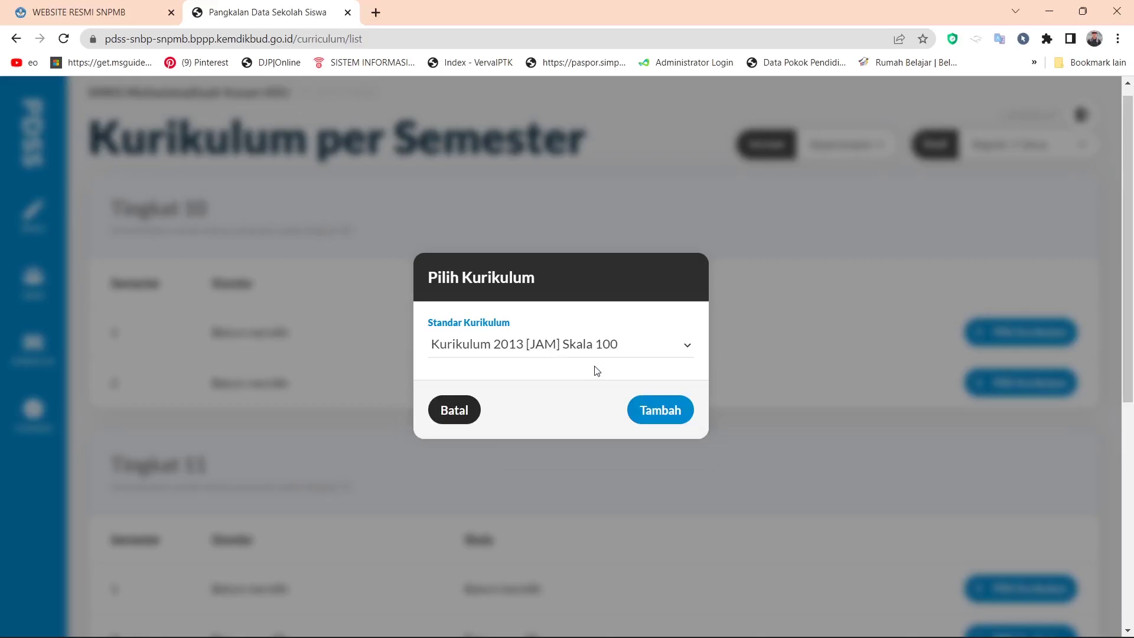
left_click(663, 412)
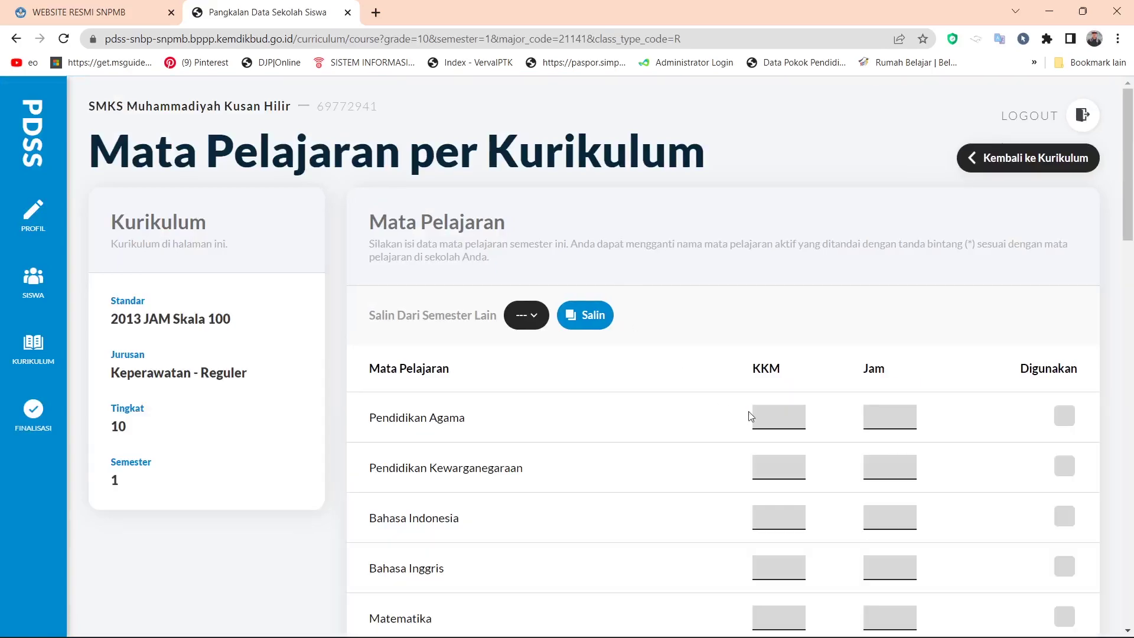
right_click(1126, 312)
left_click(788, 362)
left_click(999, 163)
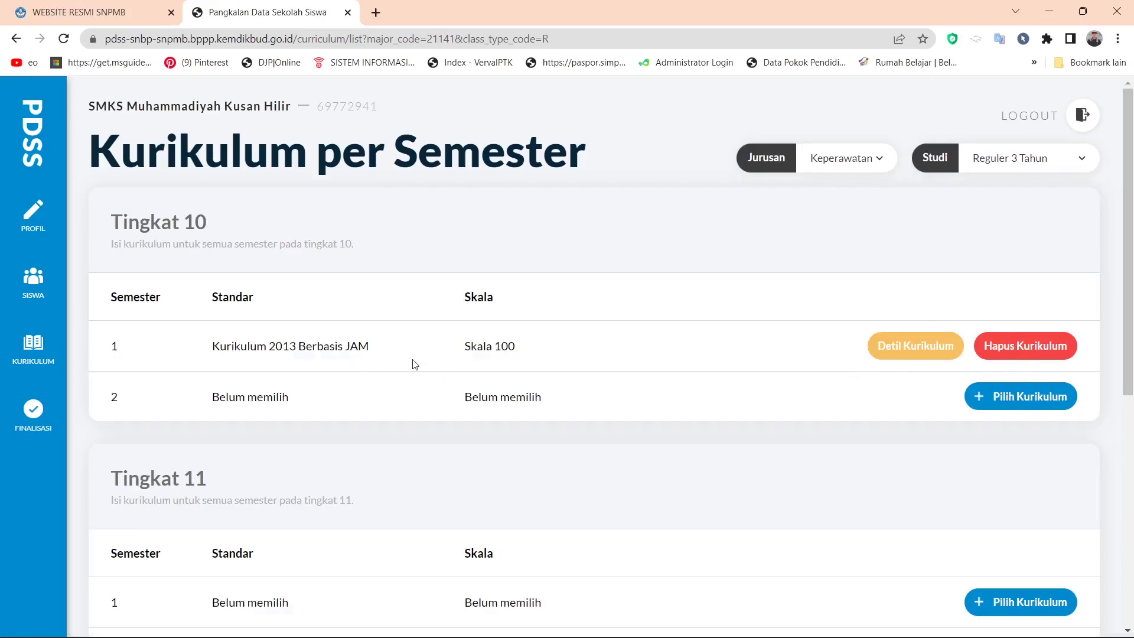
Step: Assign Kurikulum 2013 [JAM] Skala 100 to Tingkat 10 semester 2 and go back to the curriculum list
left_click(1033, 397)
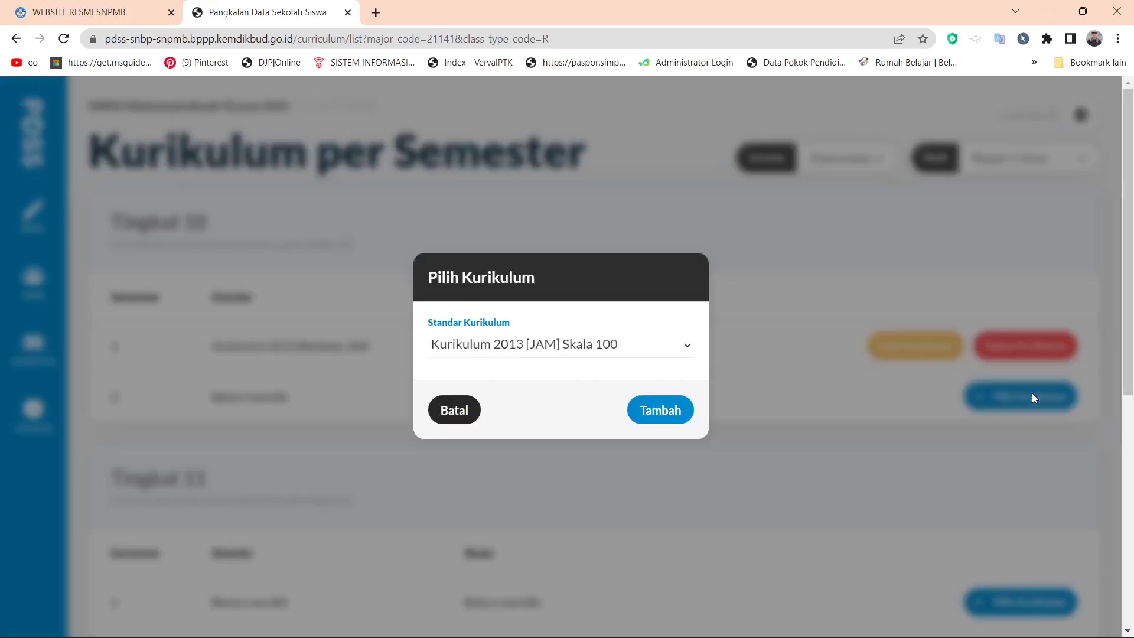
left_click(583, 348)
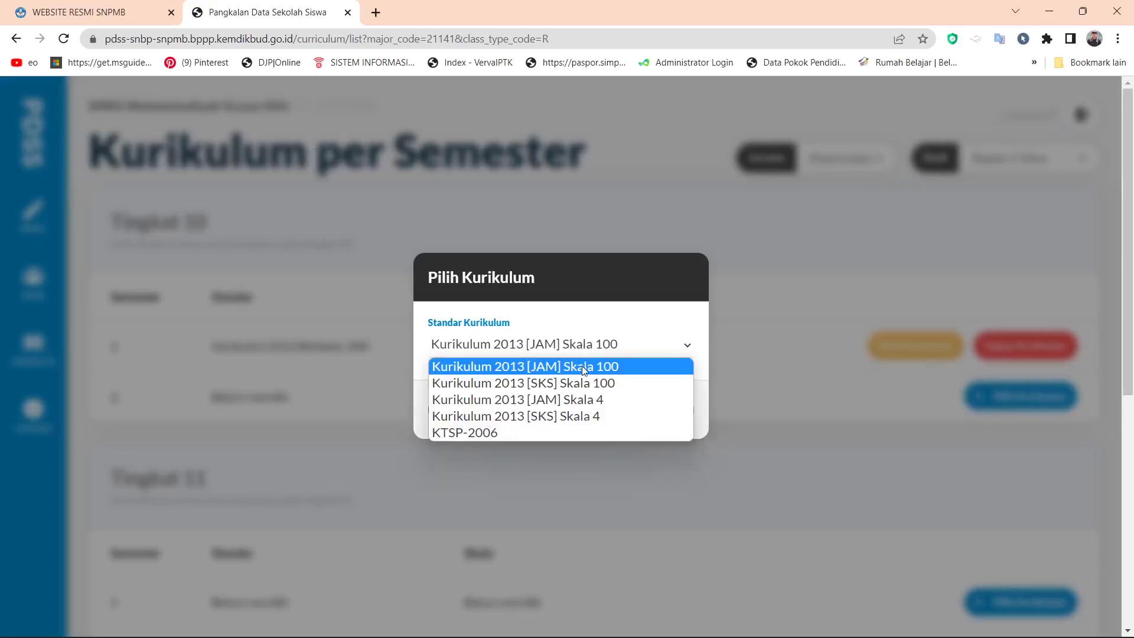
left_click(582, 368)
left_click(669, 409)
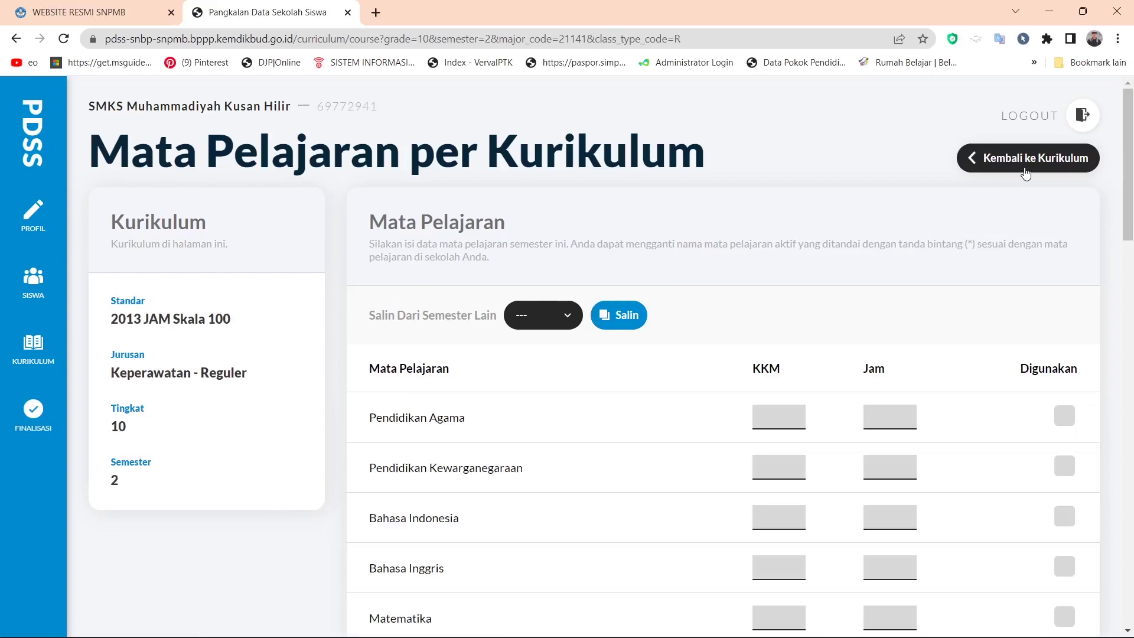
left_click(1007, 158)
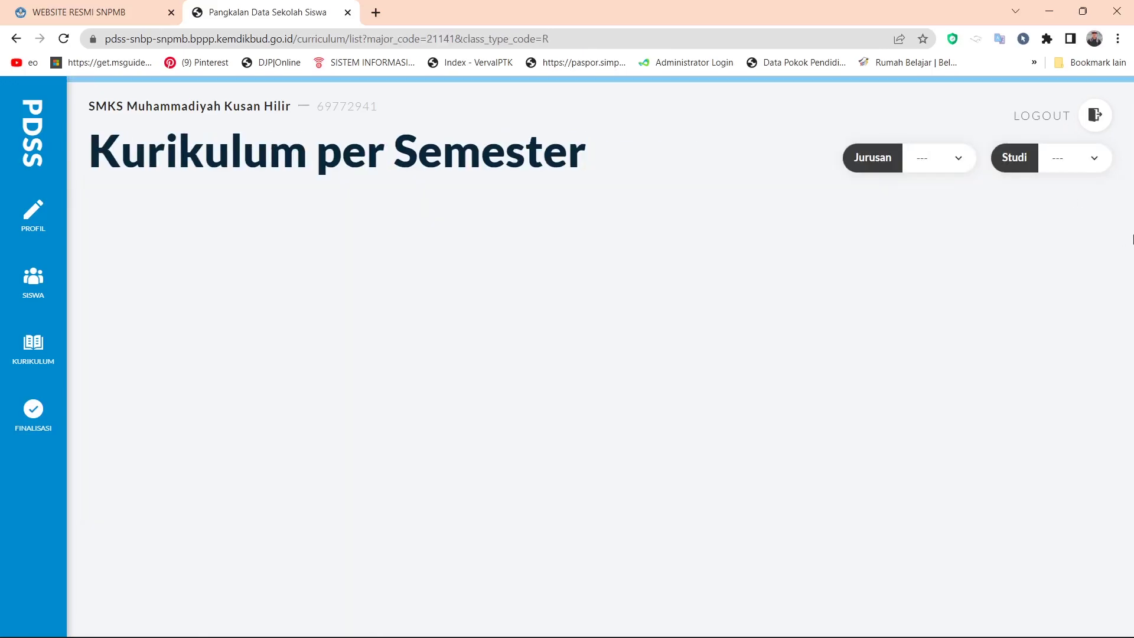
Step: Assign Kurikulum 2013 [JAM] Skala 100 to Tingkat 11 semester 1 and go back to the curriculum list
scroll(1010, 319, "down", 10)
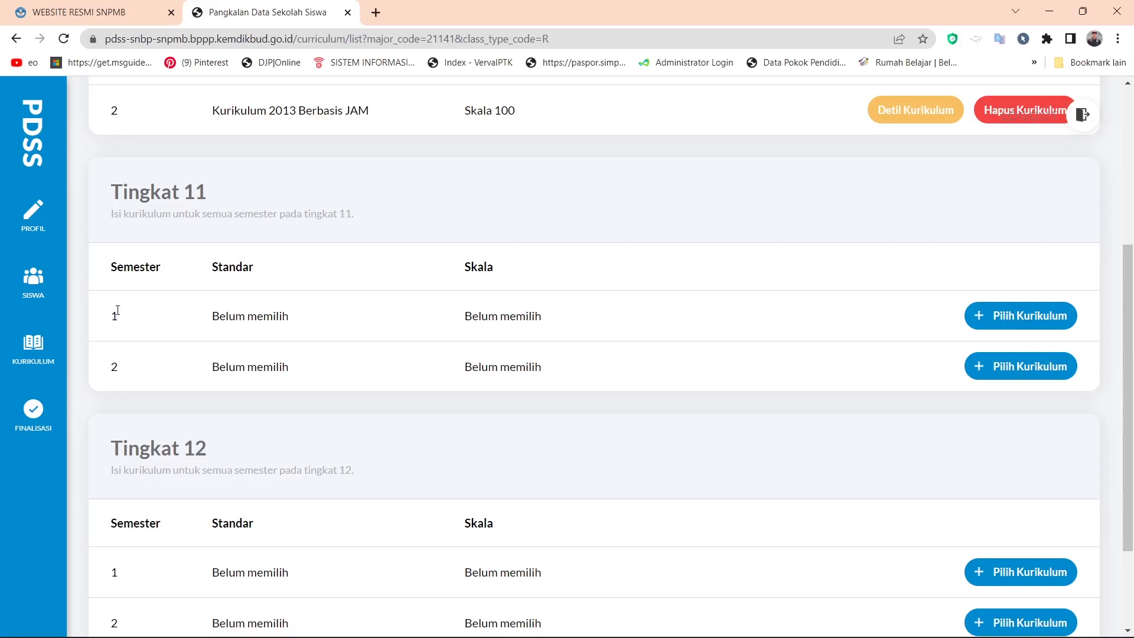
left_click(1016, 320)
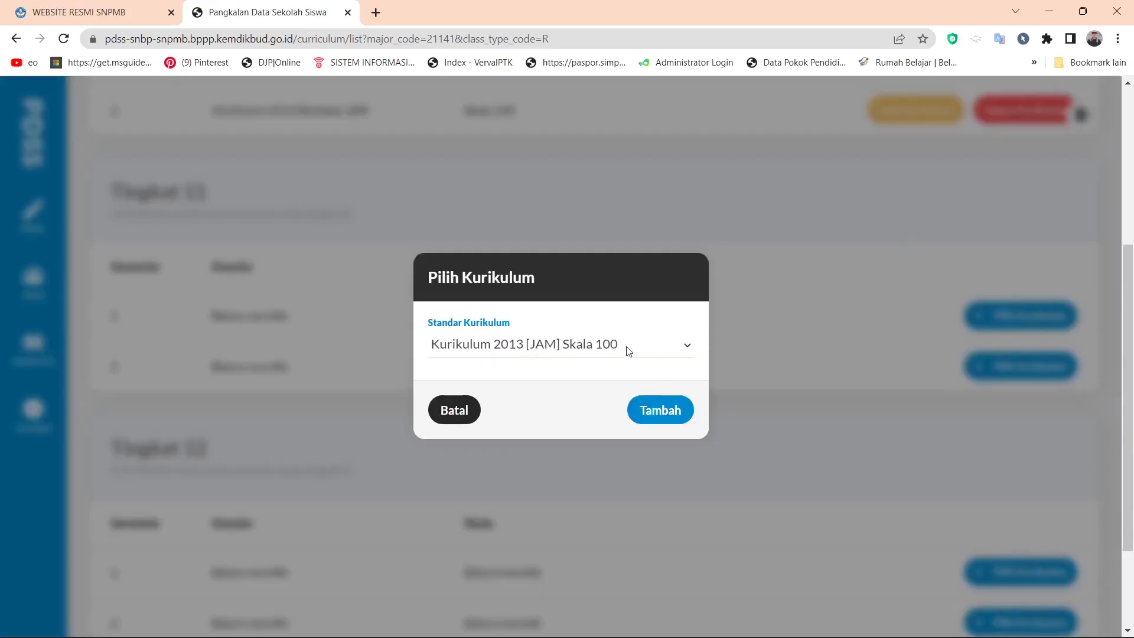
left_click(672, 418)
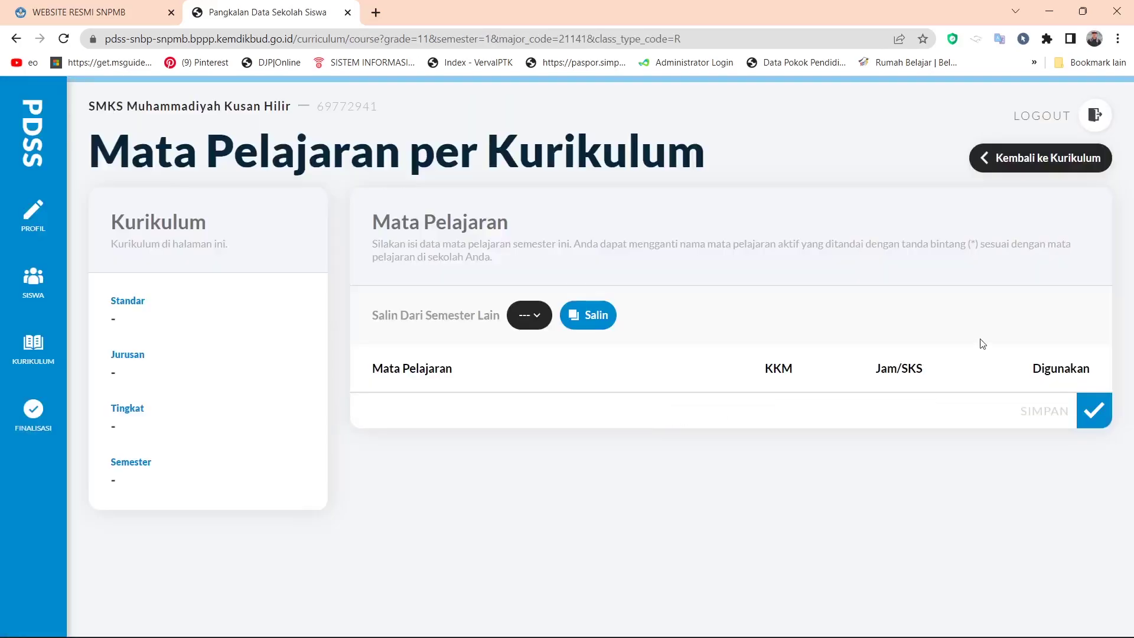
left_click(1004, 157)
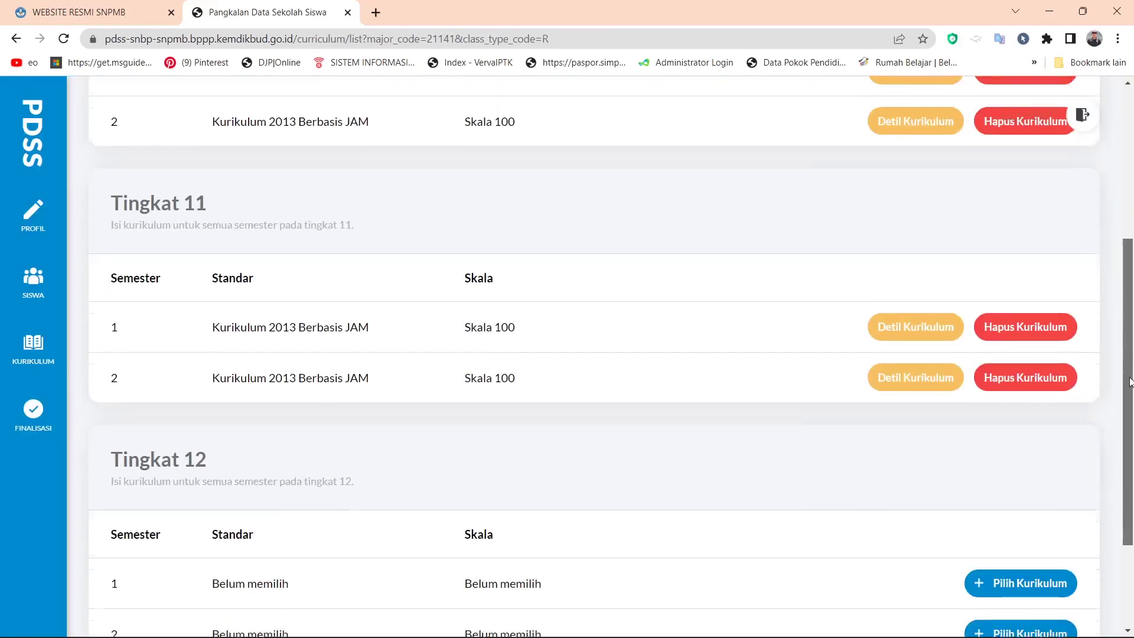
Step: Assign Kurikulum 2013 [JAM] Skala 100 to Tingkat 12 semester 1 and go back to the curriculum list
left_click_drag(1132, 371, 1132, 453)
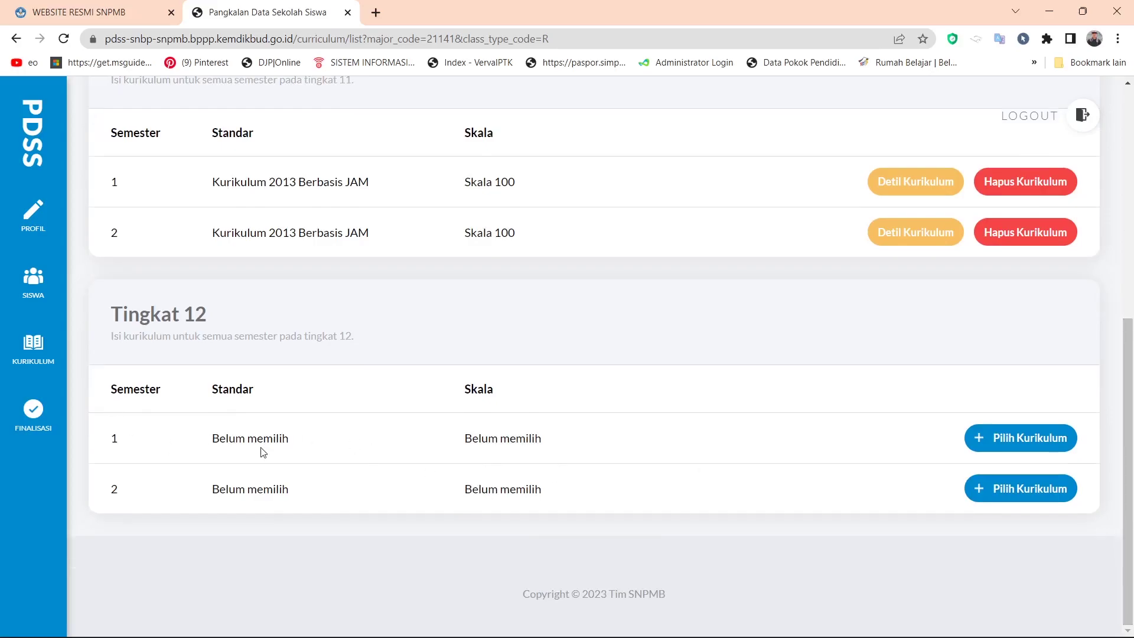
left_click(1004, 439)
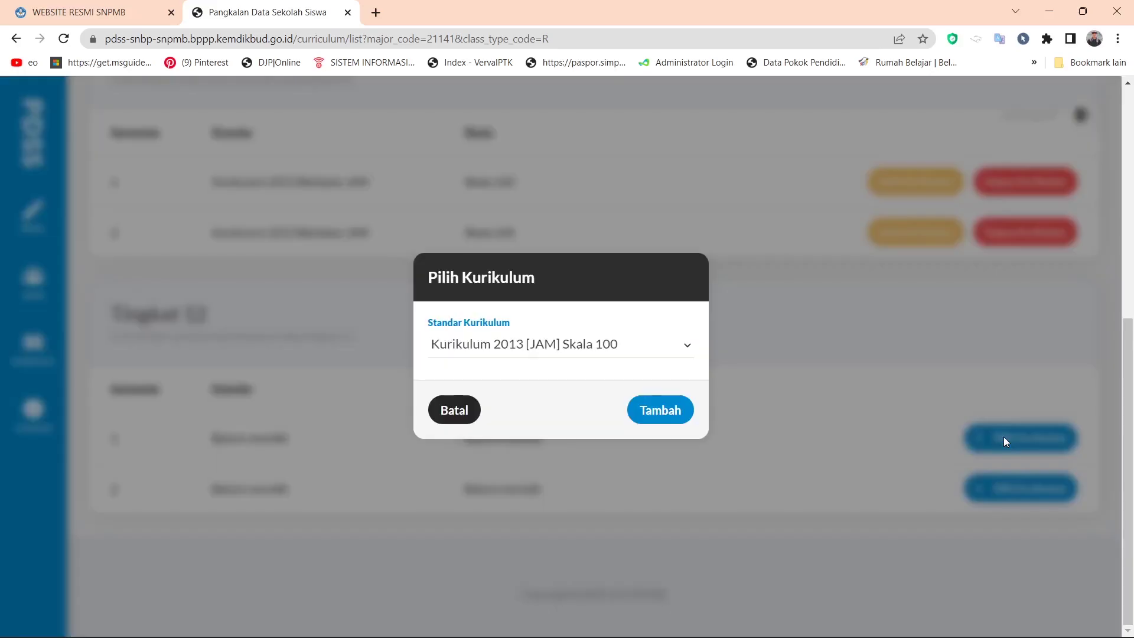
left_click(661, 419)
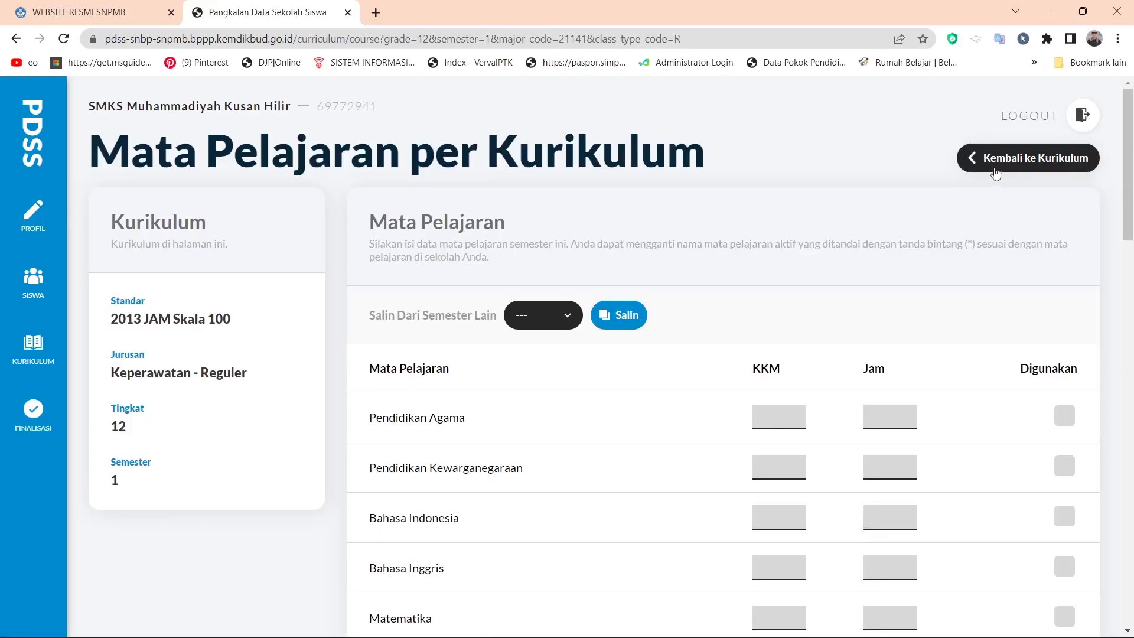
left_click(995, 171)
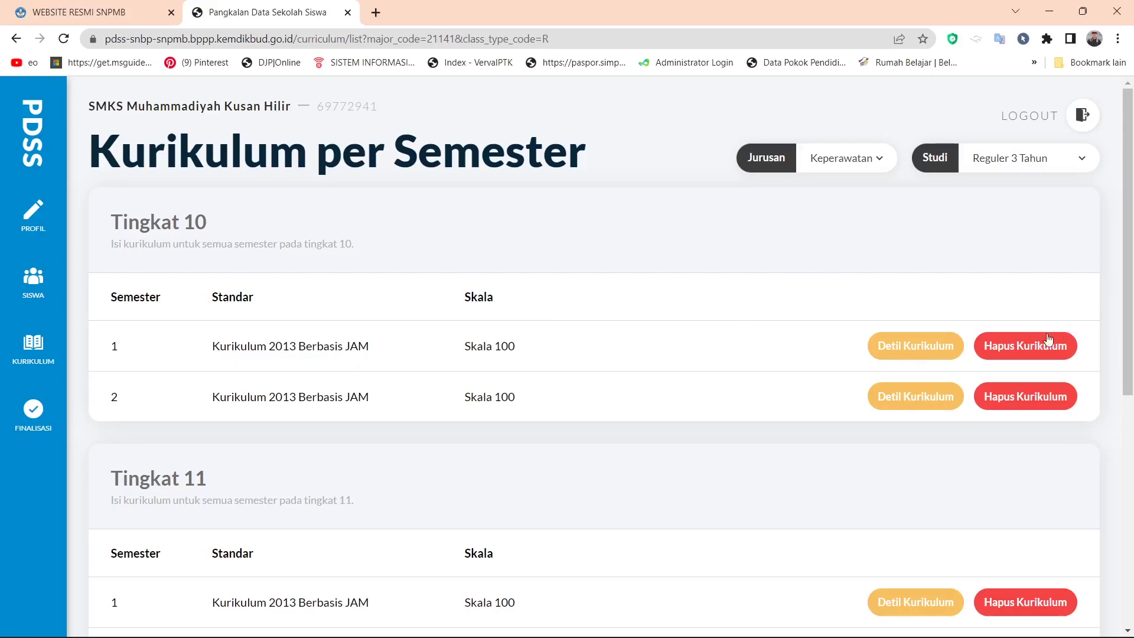
Step: Open the Tingkat 10 semester 1 curriculum details, mark Pendidikan Agama as used and set its KKM to 70
left_click(897, 354)
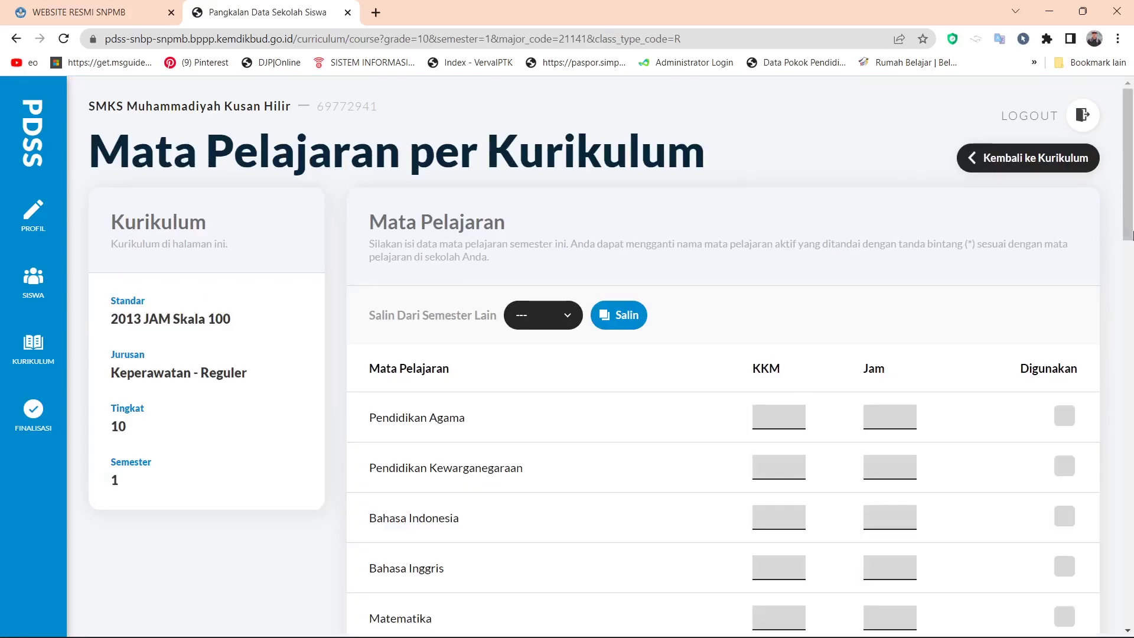
scroll(1132, 237, "down", 2)
mouse_move(1133, 237)
left_mouse_down()
mouse_move(1132, 303)
mouse_move(1132, 225)
left_mouse_up()
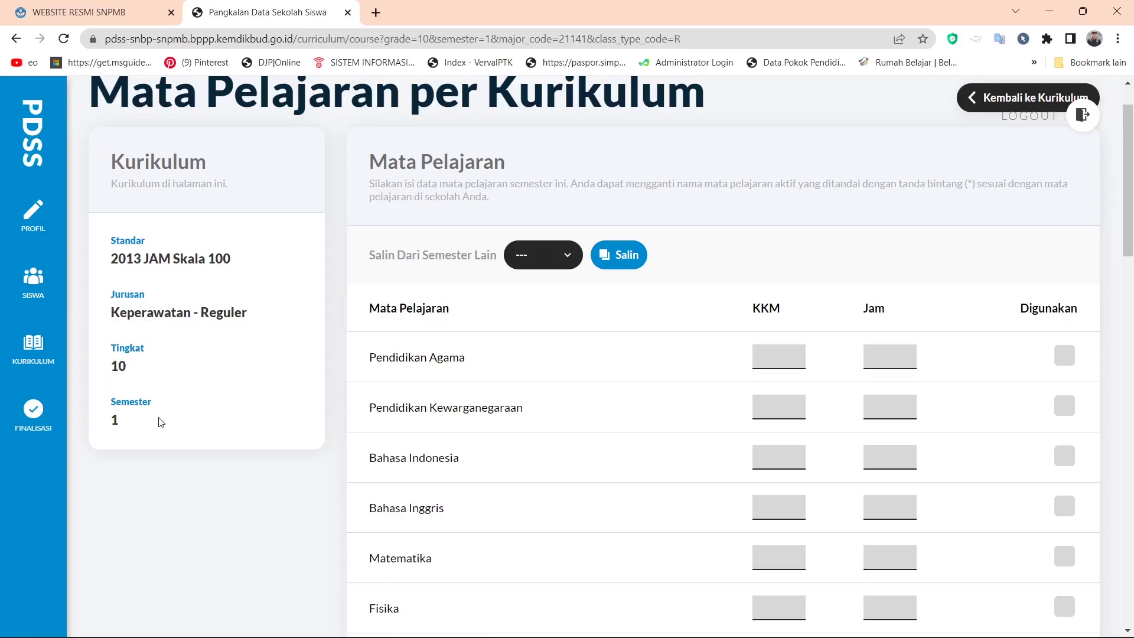
left_click_drag(1131, 221, 1131, 257)
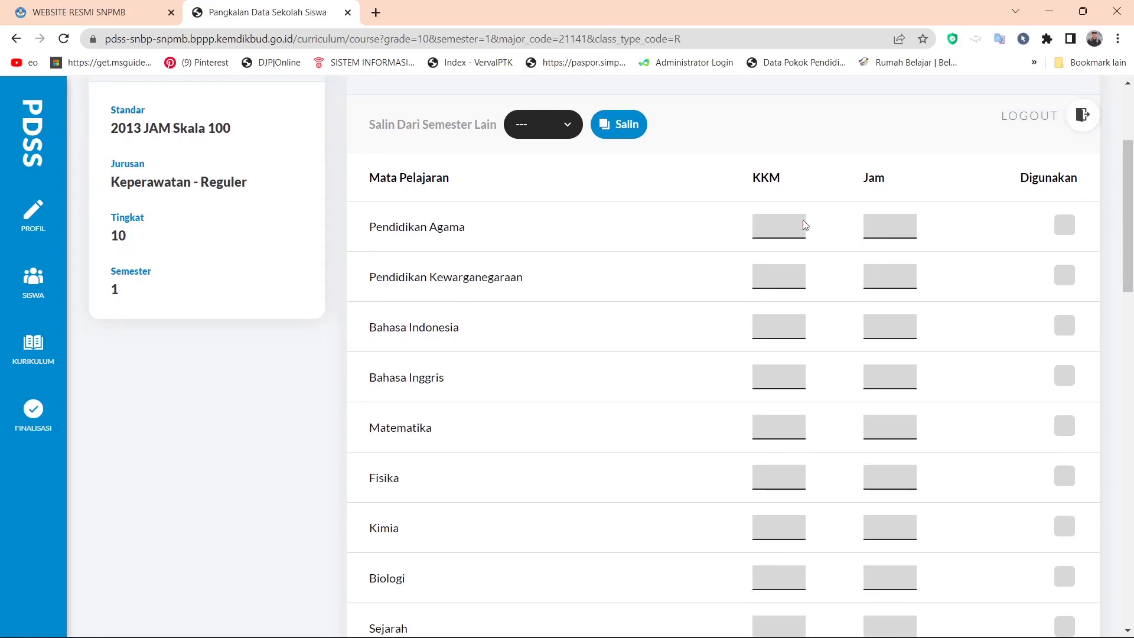
scroll(633, 164, "up", 1)
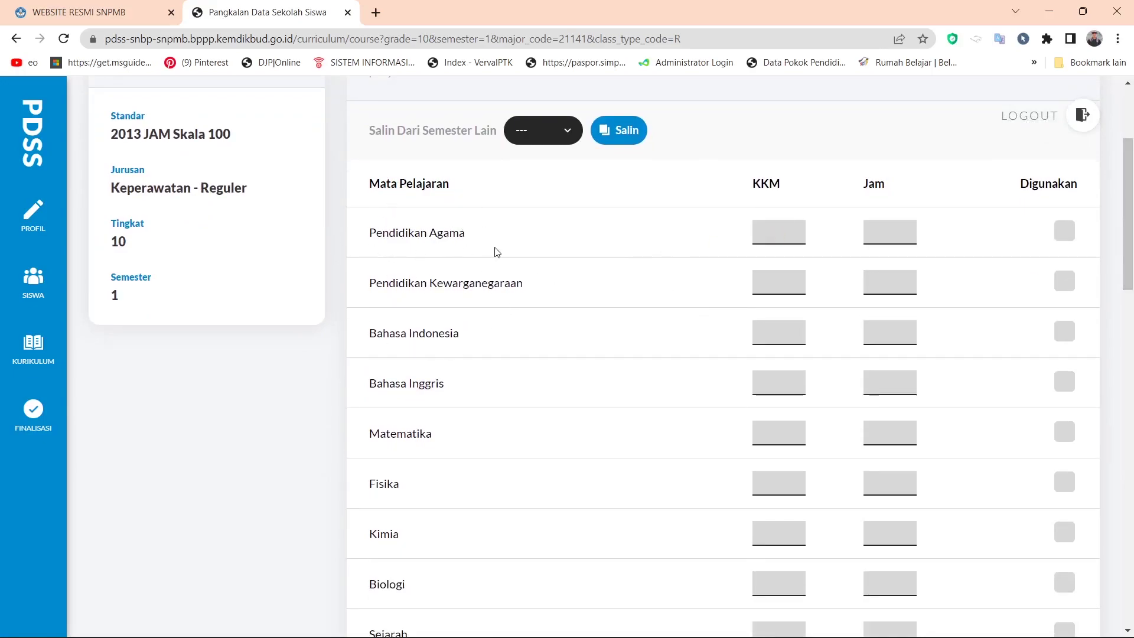
left_click(1072, 233)
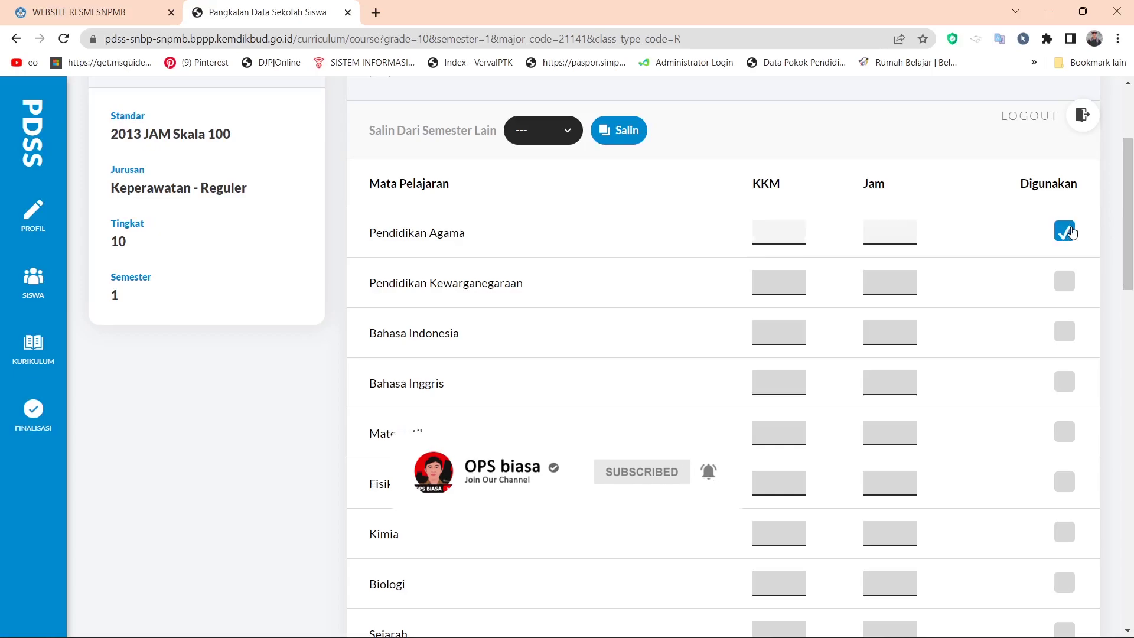
left_click(778, 231)
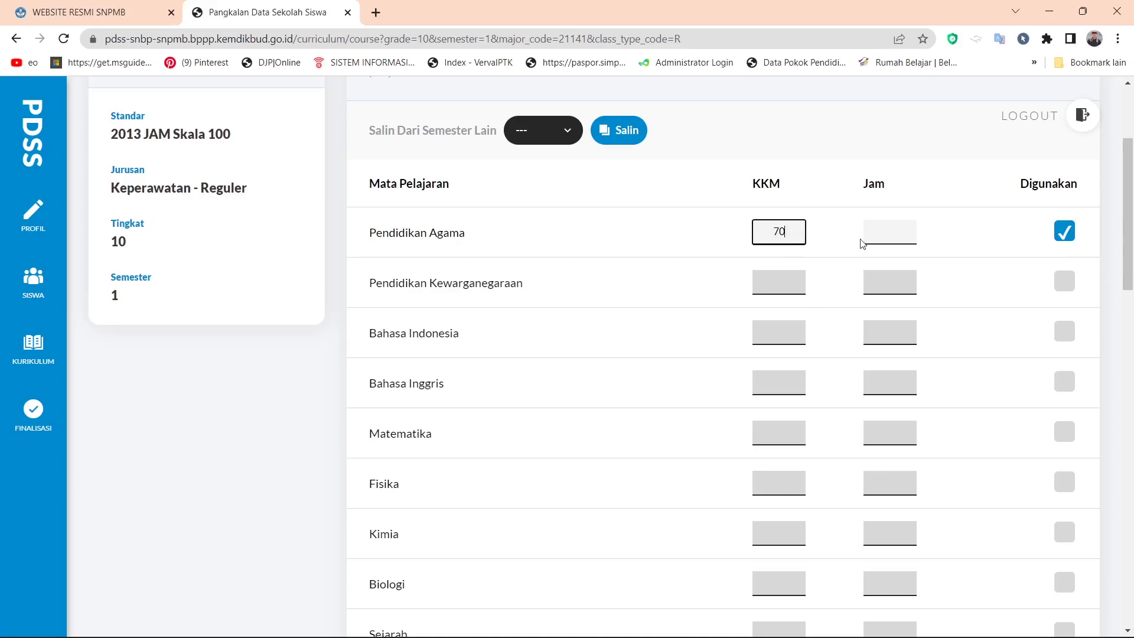
Step: Look up the X PERAWAT class's lesson hours in Dapodik in Firefox, and set Pendidikan Agama's Jam to 3 back in PDSS
left_click(901, 238)
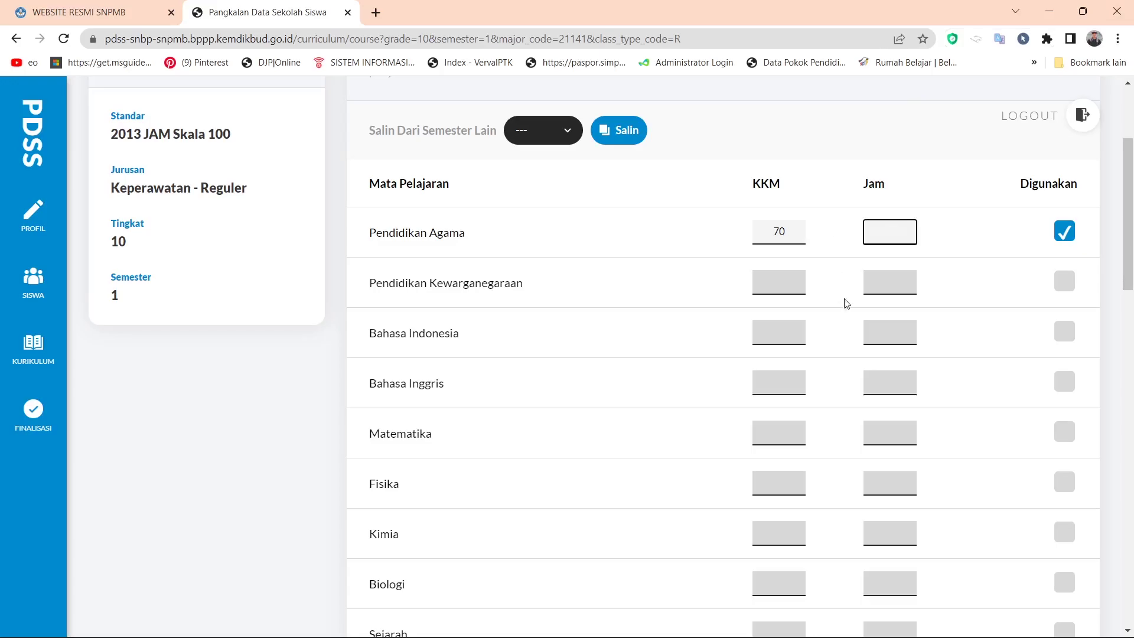
left_click(1045, 14)
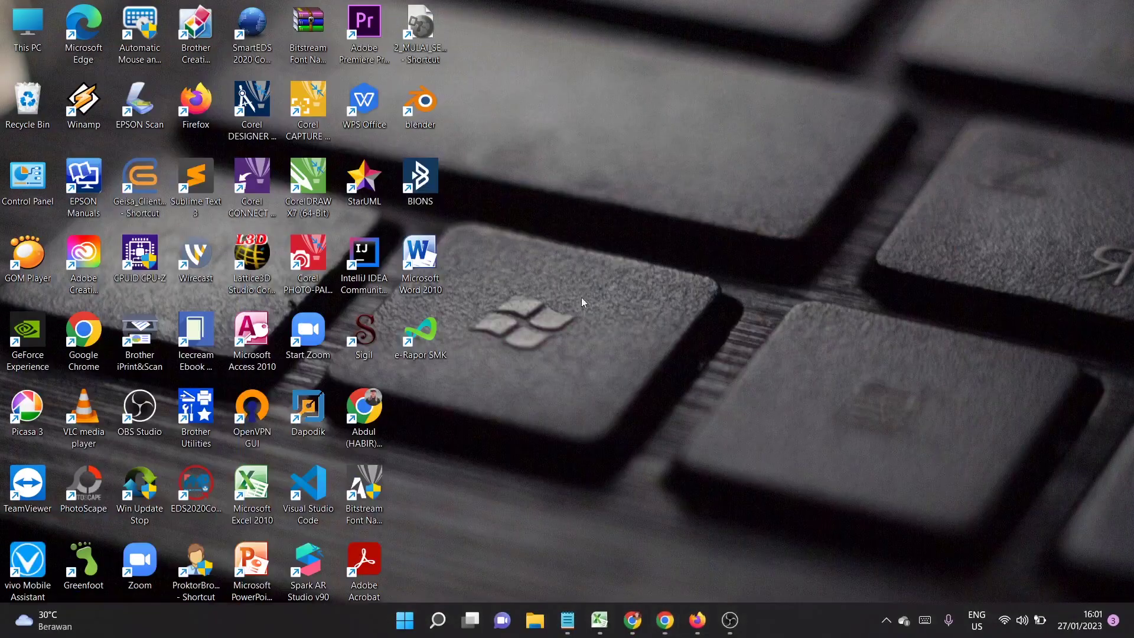
left_click(698, 621)
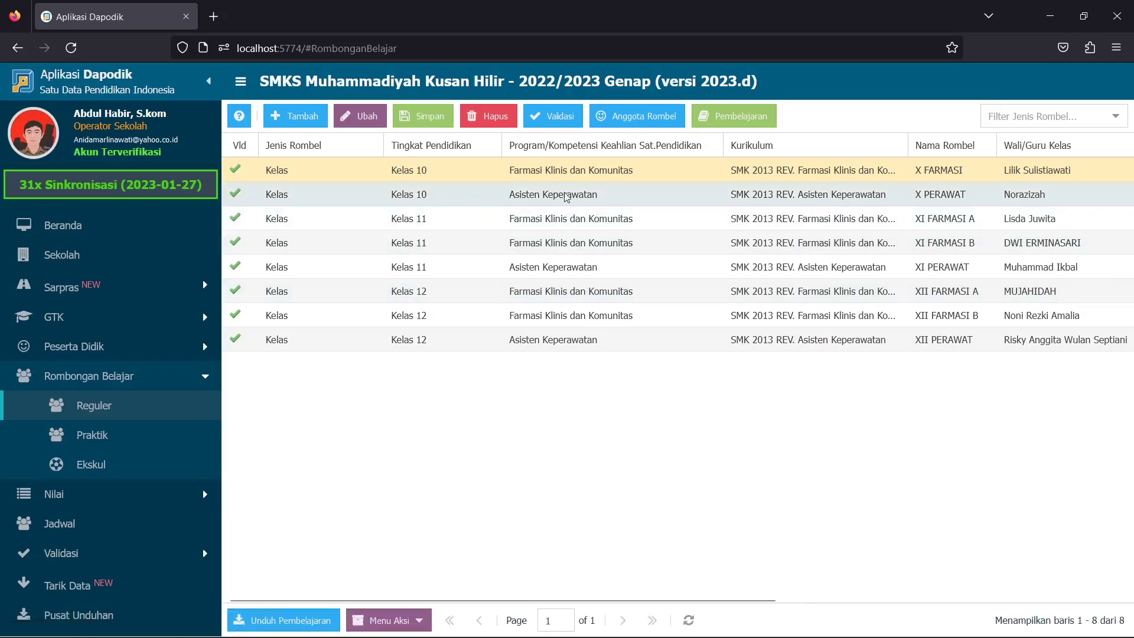
left_click(783, 192)
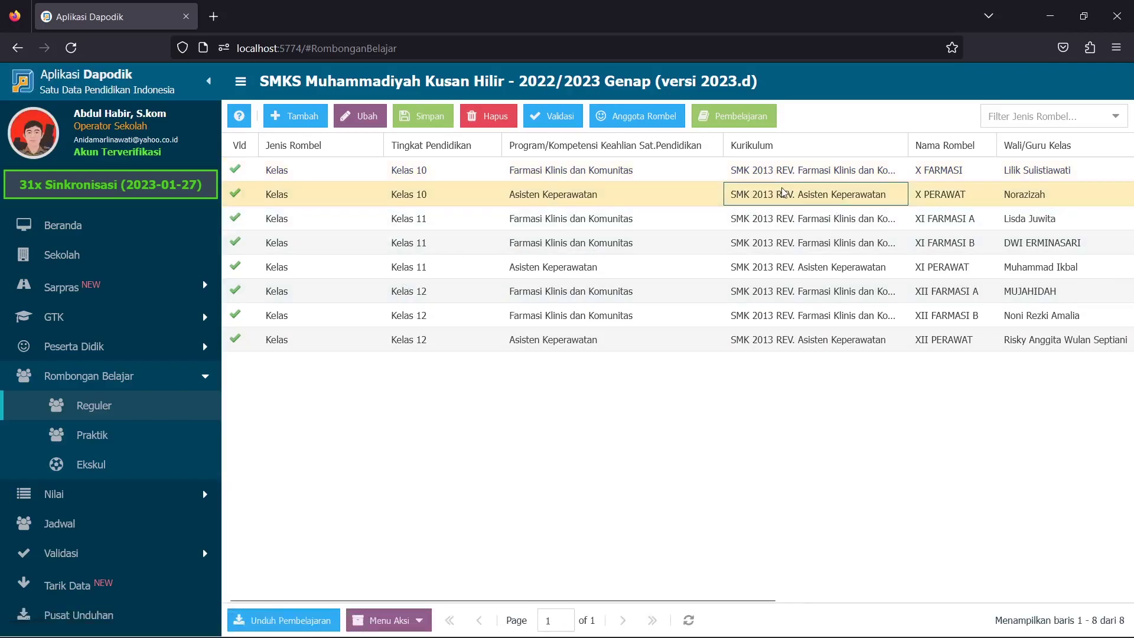
left_click(755, 118)
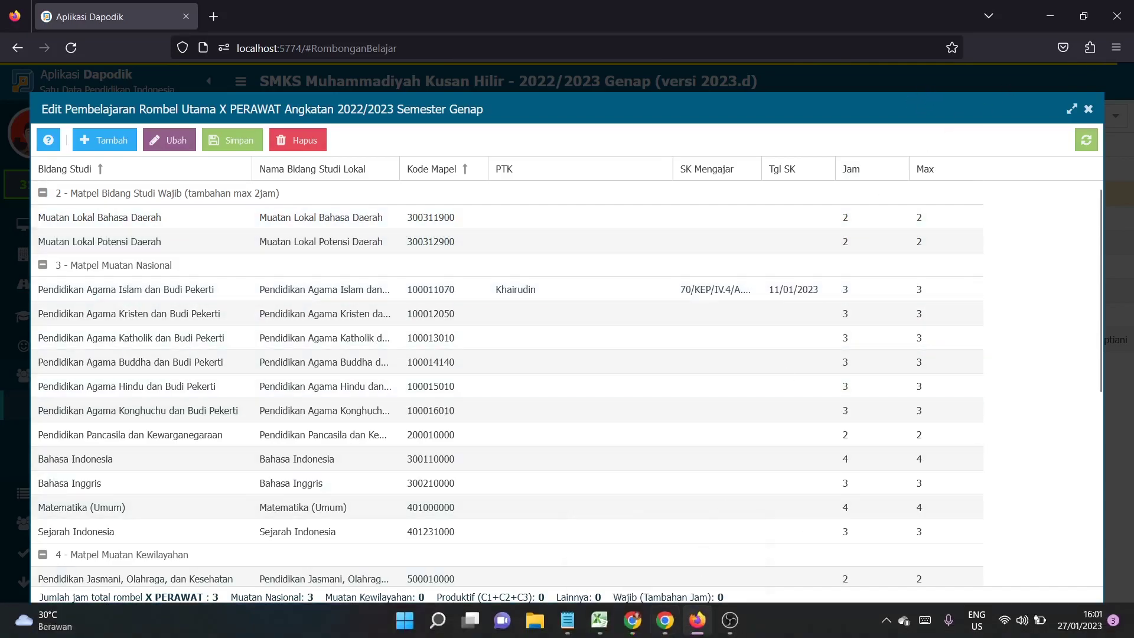
mouse_move(666, 632)
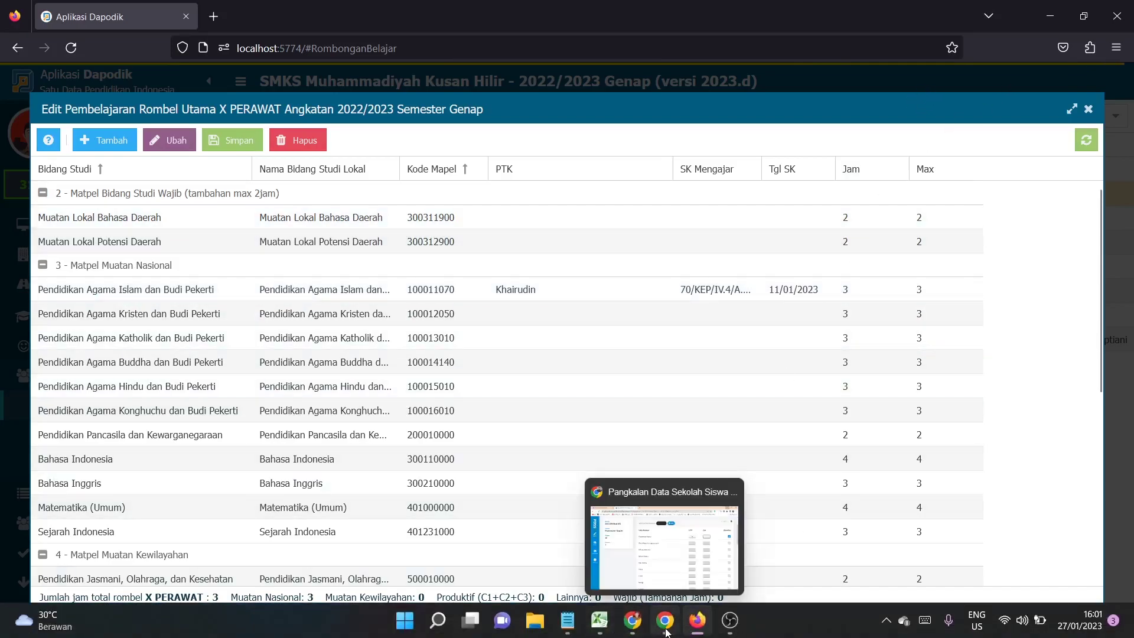
left_click(672, 572)
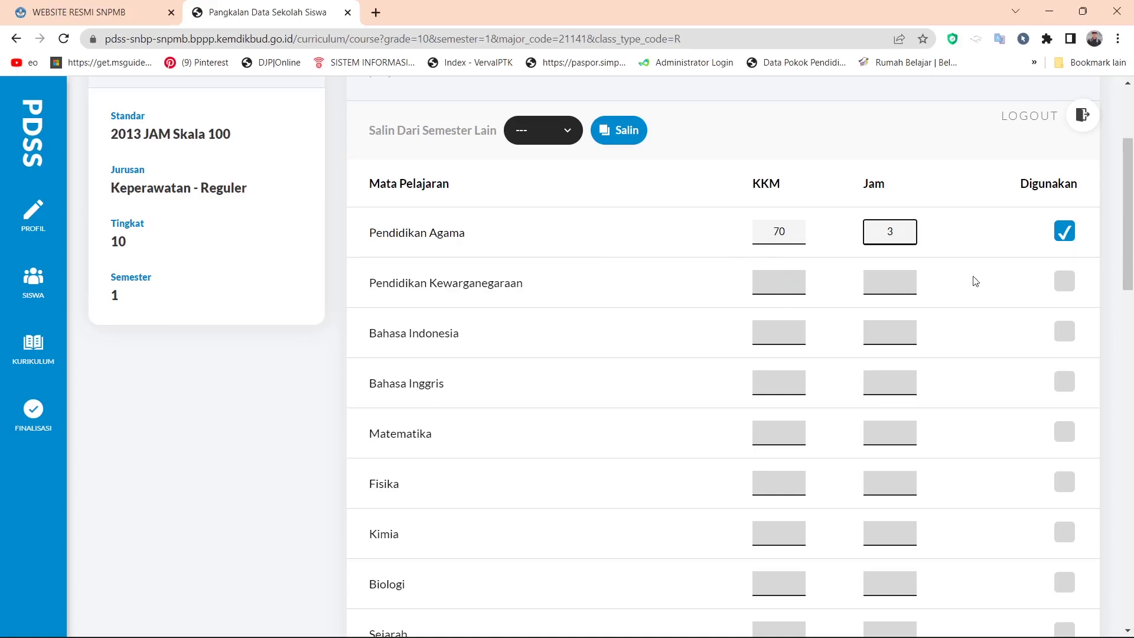
Step: Mark Pendidikan Kewarganegaraan as used with KKM 70 and, after checking its hours in Dapodik, set Jam to 2
left_click(1071, 285)
left_click(786, 273)
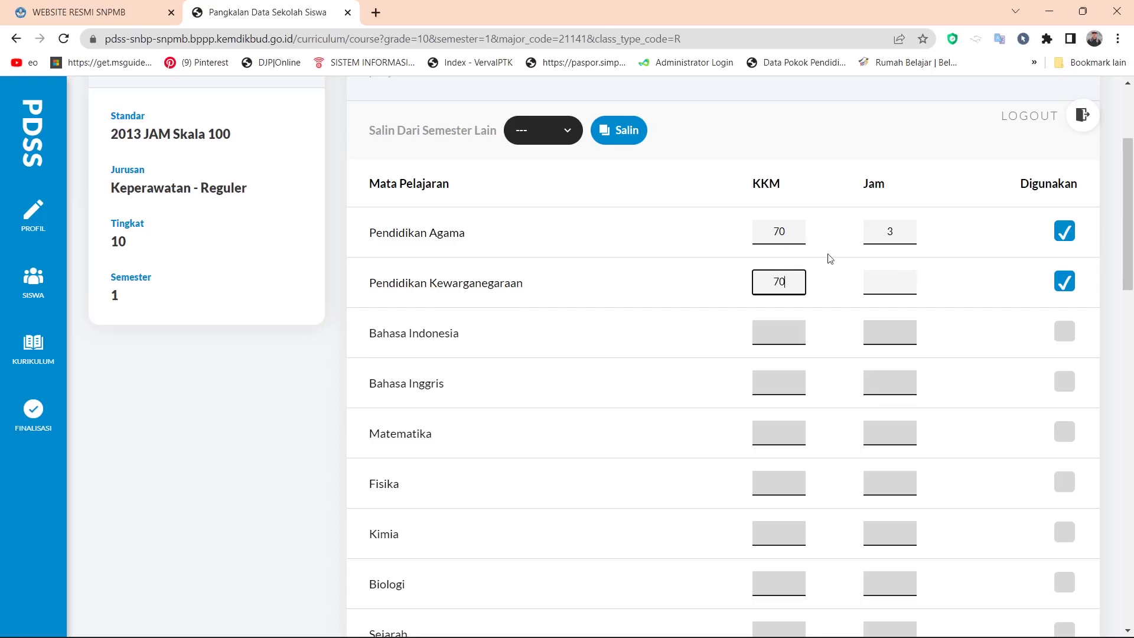
left_click(698, 619)
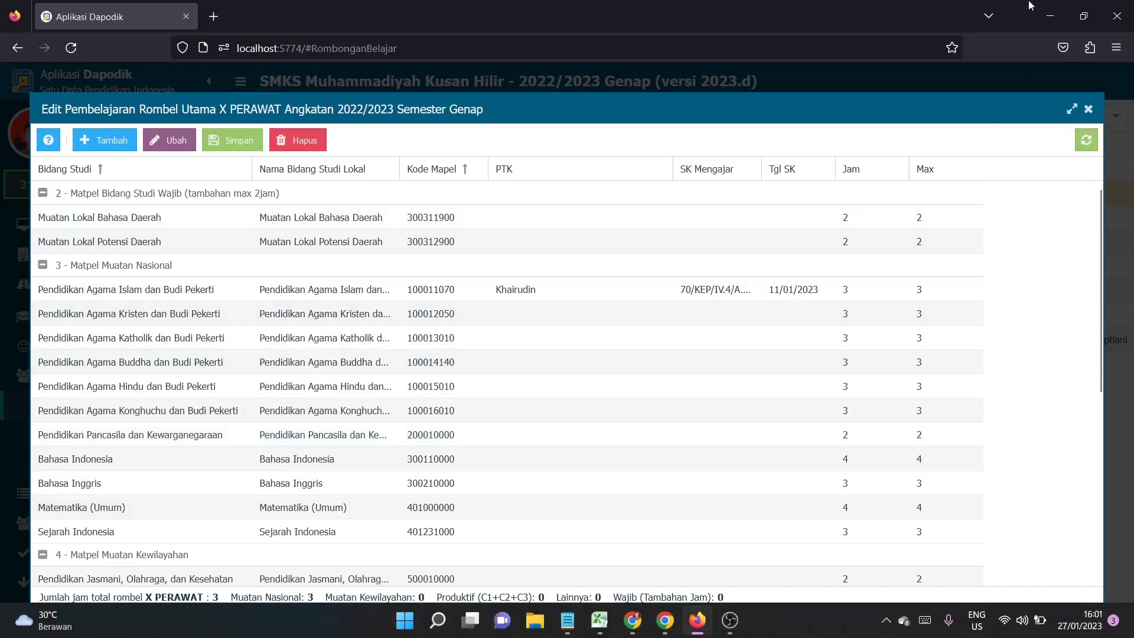
left_click(1049, 16)
left_click(898, 289)
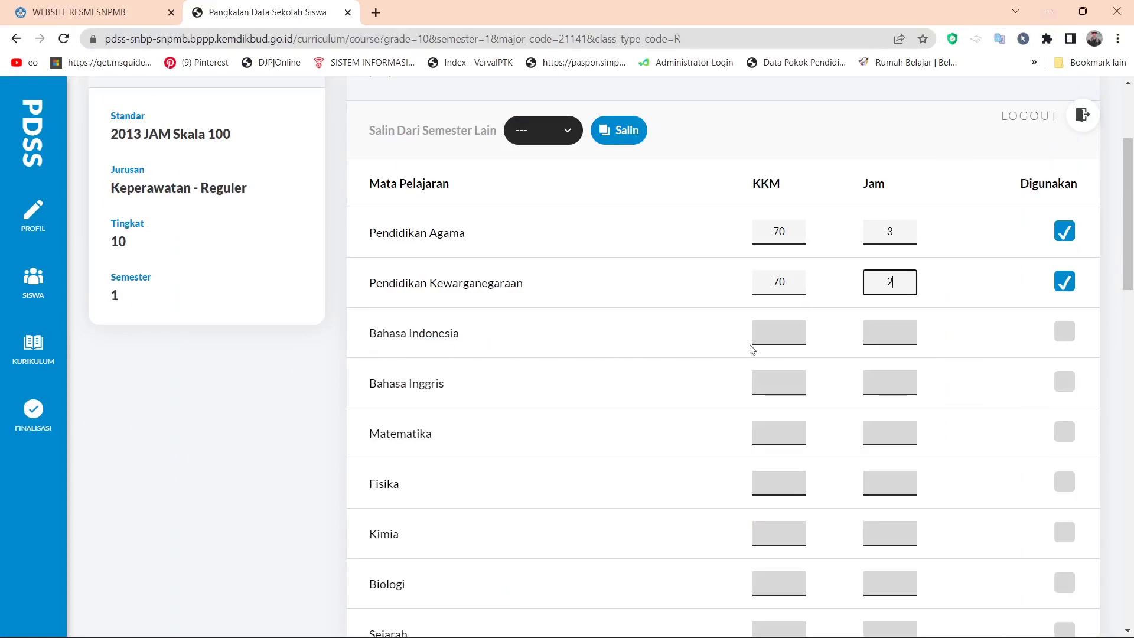
Step: Mark Bahasa Indonesia as used, check its hours in Dapodik in Firefox, and back in PDSS set KKM to 70 and Jam to 4
left_click(1066, 331)
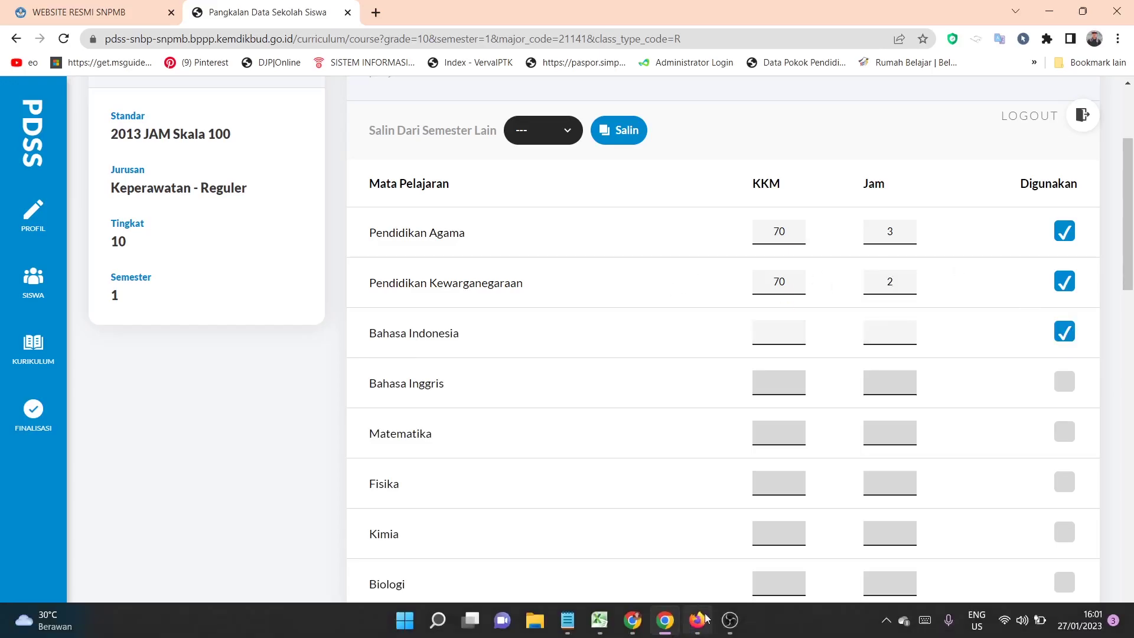
mouse_move(697, 620)
mouse_move(697, 555)
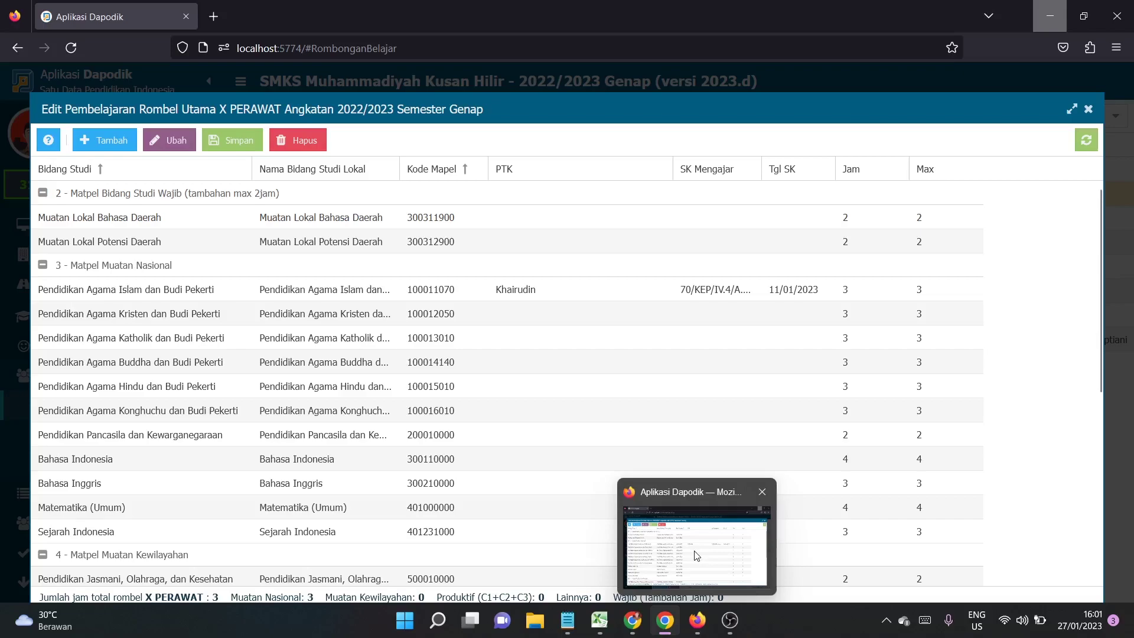
left_click(695, 555)
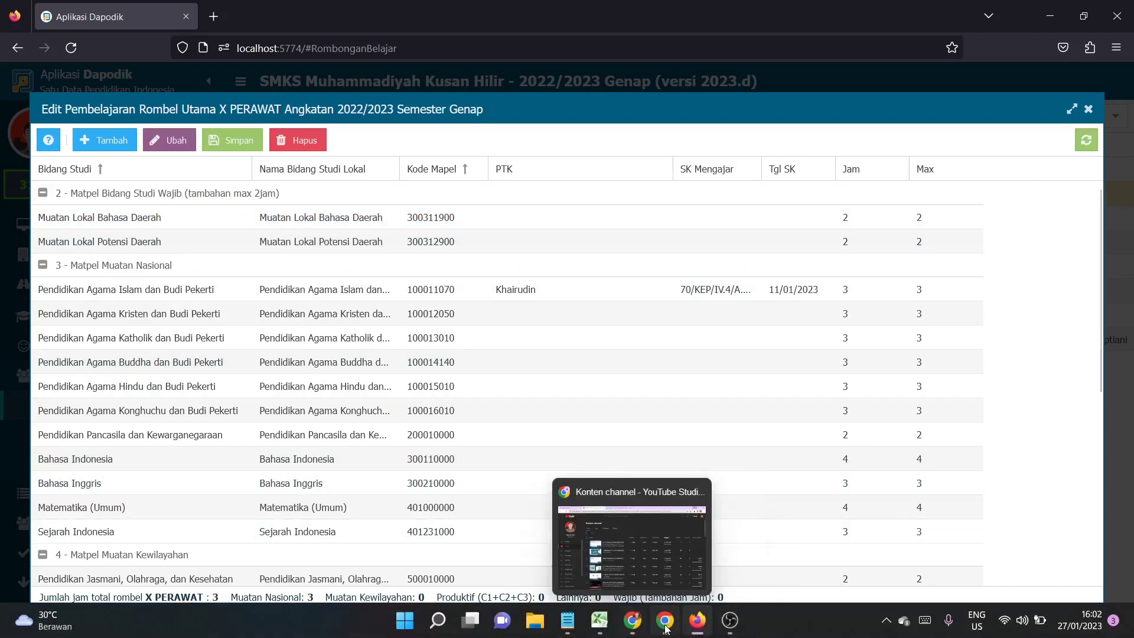
left_click(672, 566)
left_click(783, 332)
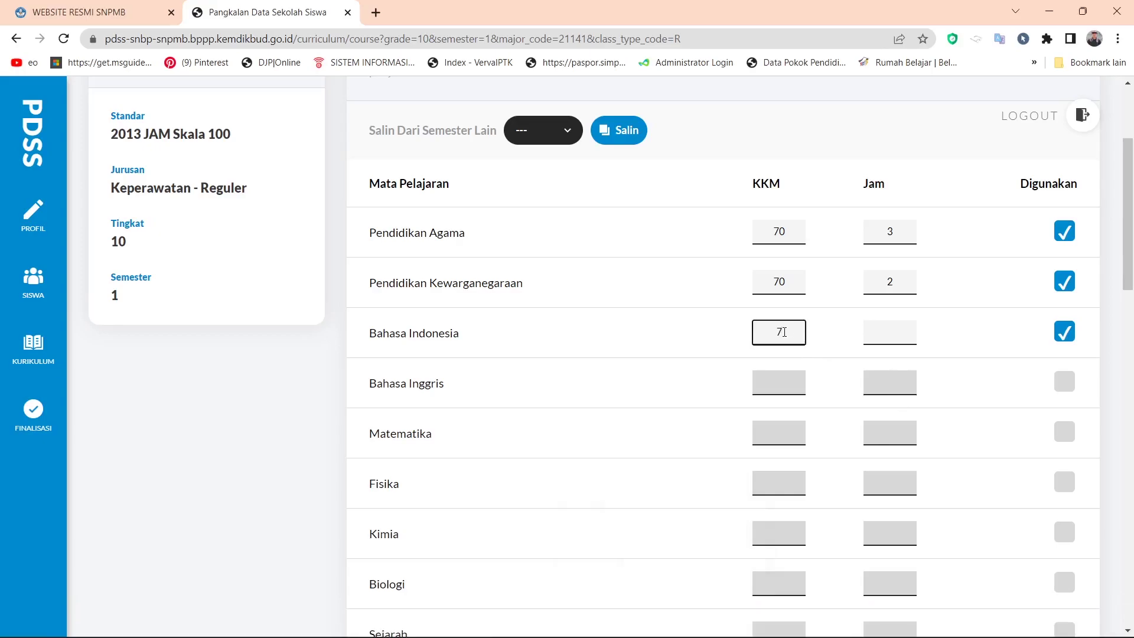
left_click(902, 338)
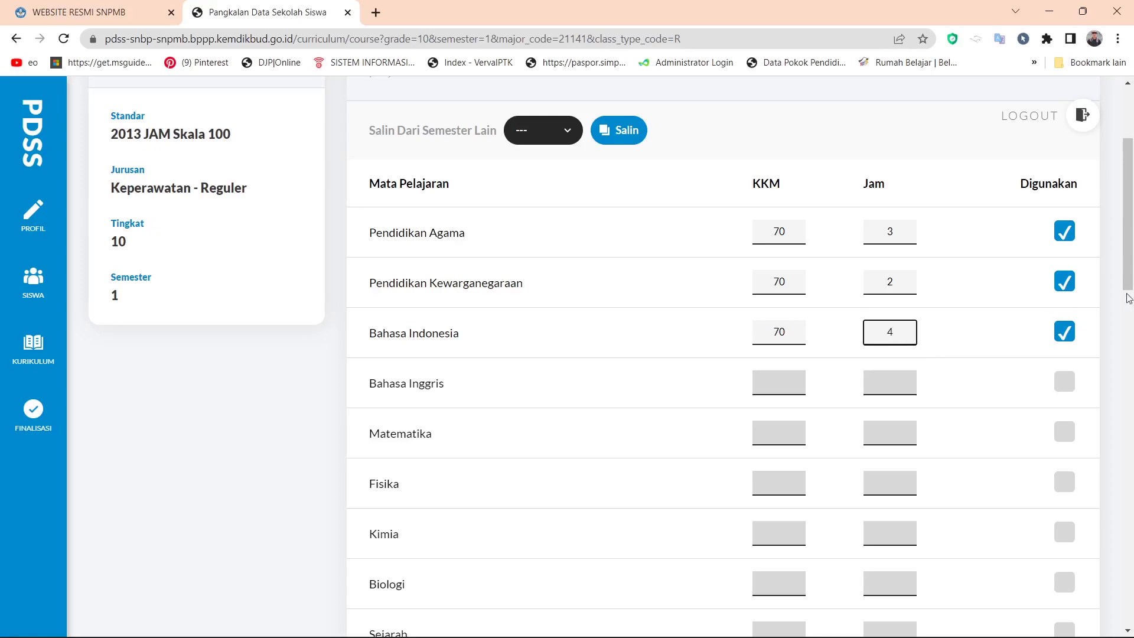
Step: Review the KKM and Jam entries of Keperawatan Reguler Tingkat 10 semester 1 and return to the curriculum list
left_click_drag(1131, 260, 1131, 269)
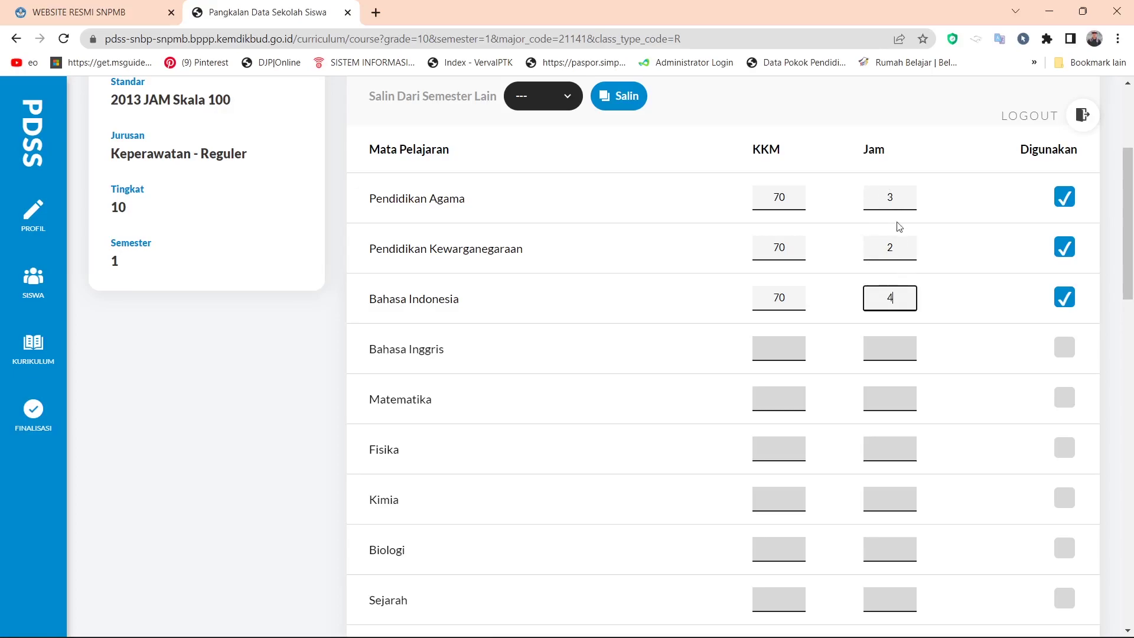
scroll(1132, 245, "down", 1)
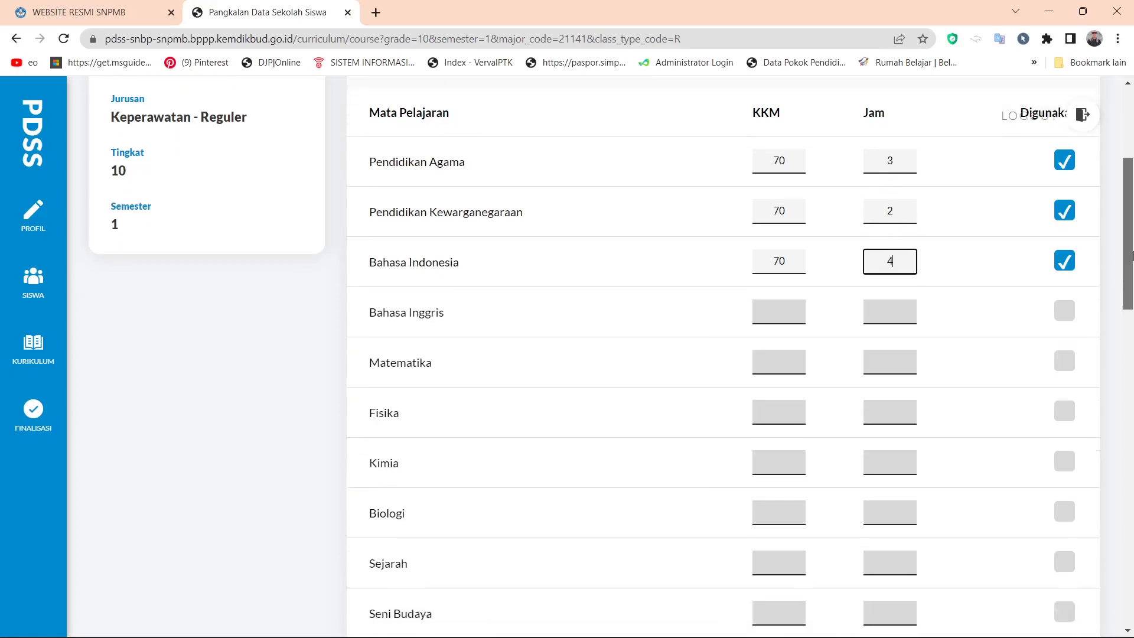
scroll(886, 266, "up", 2)
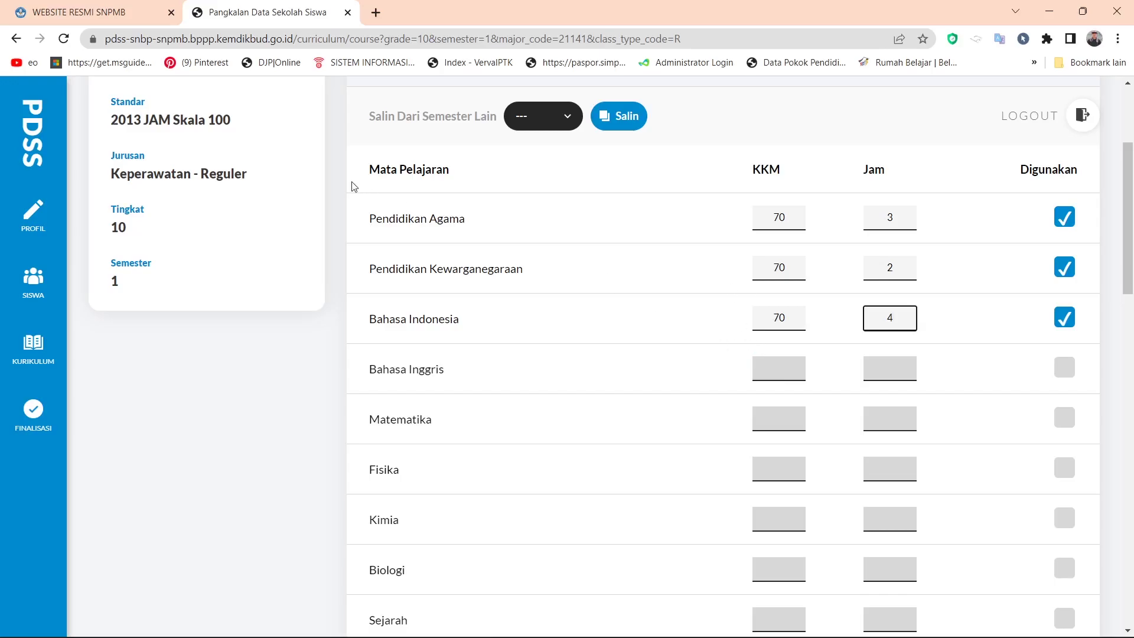
left_click_drag(1131, 218, 1131, 187)
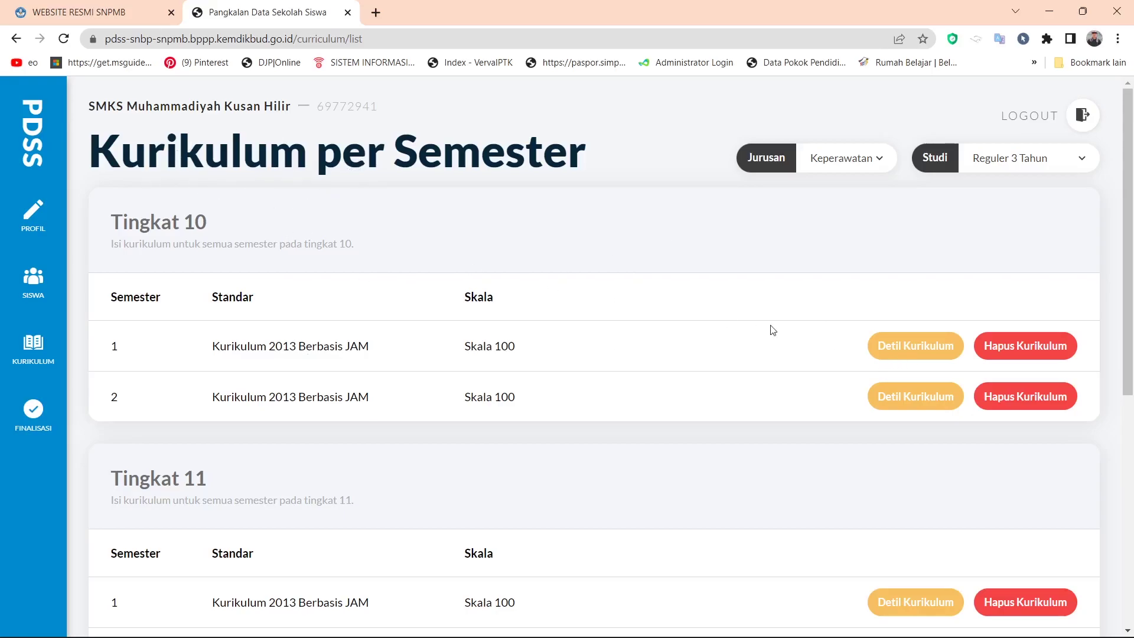
left_click(906, 349)
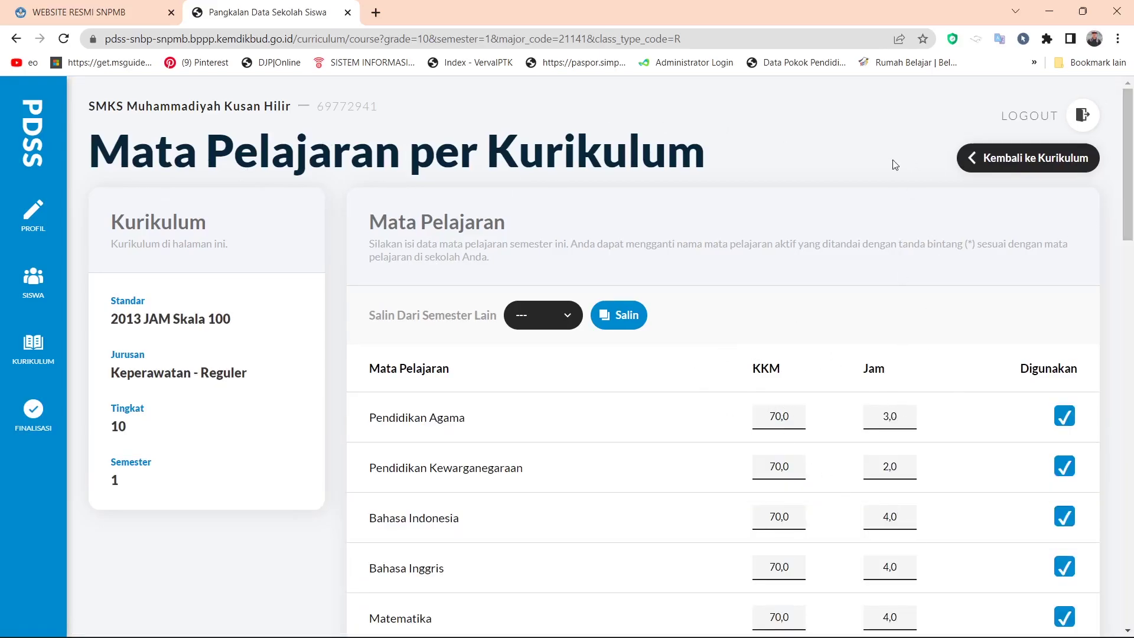
left_click(978, 159)
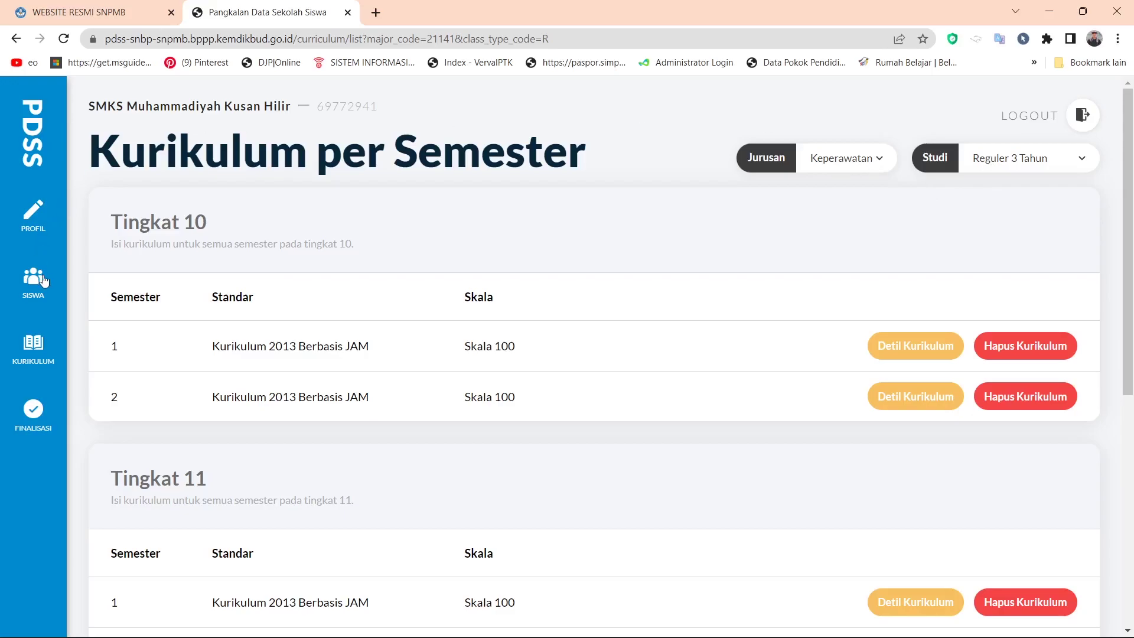
Step: Check in the school profile which class types are enabled for each Jurusan, and return to the curriculum list
left_click(34, 216)
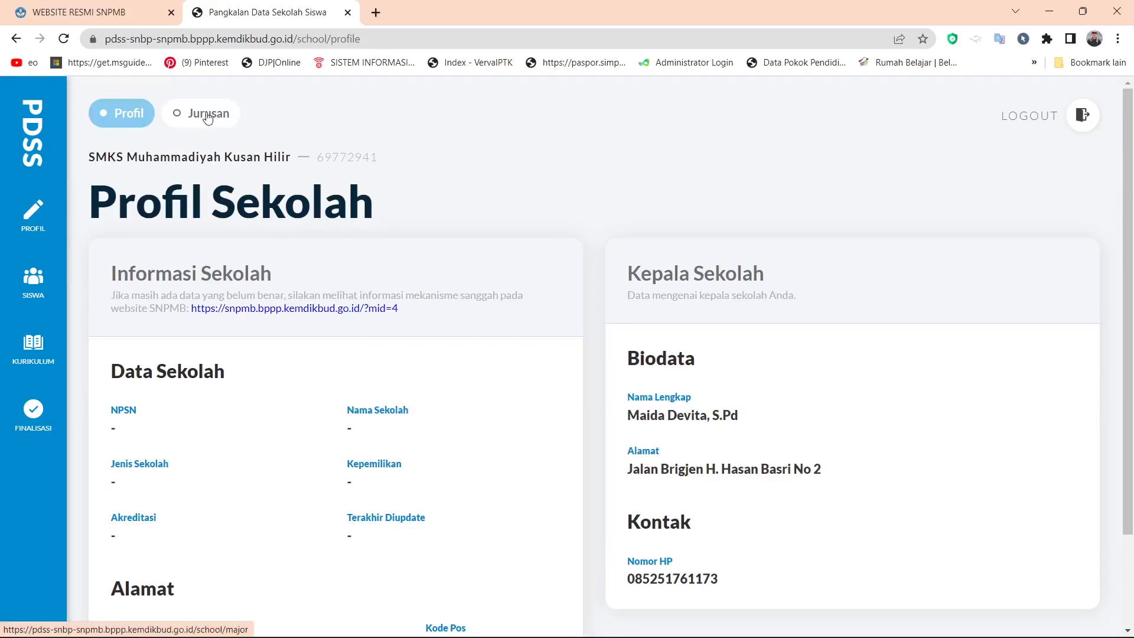
left_click(207, 117)
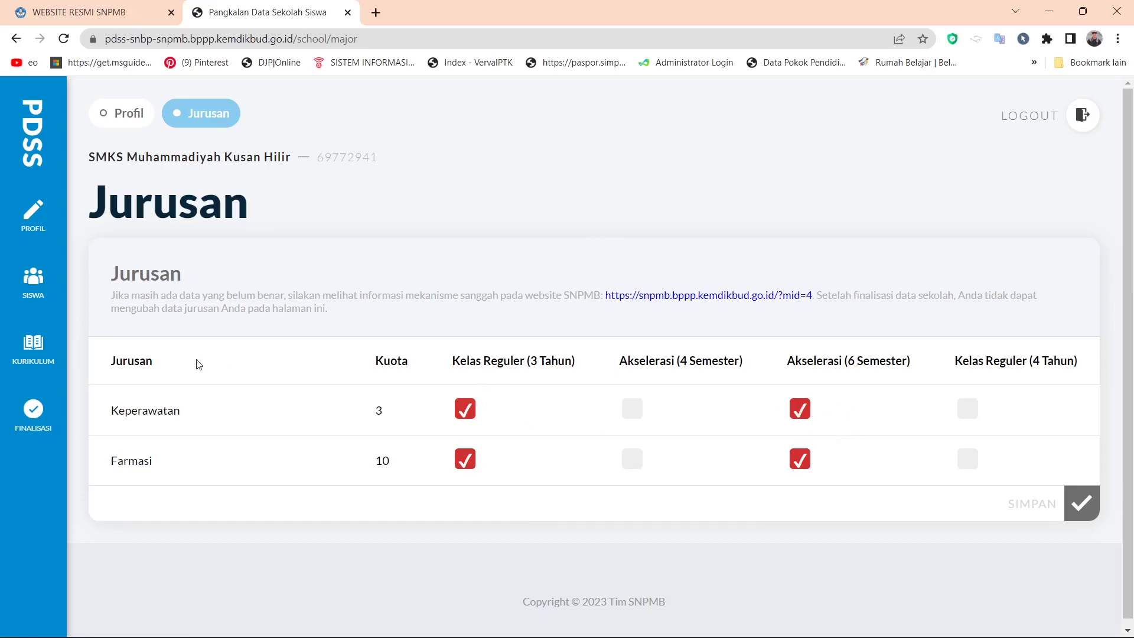
left_click(56, 353)
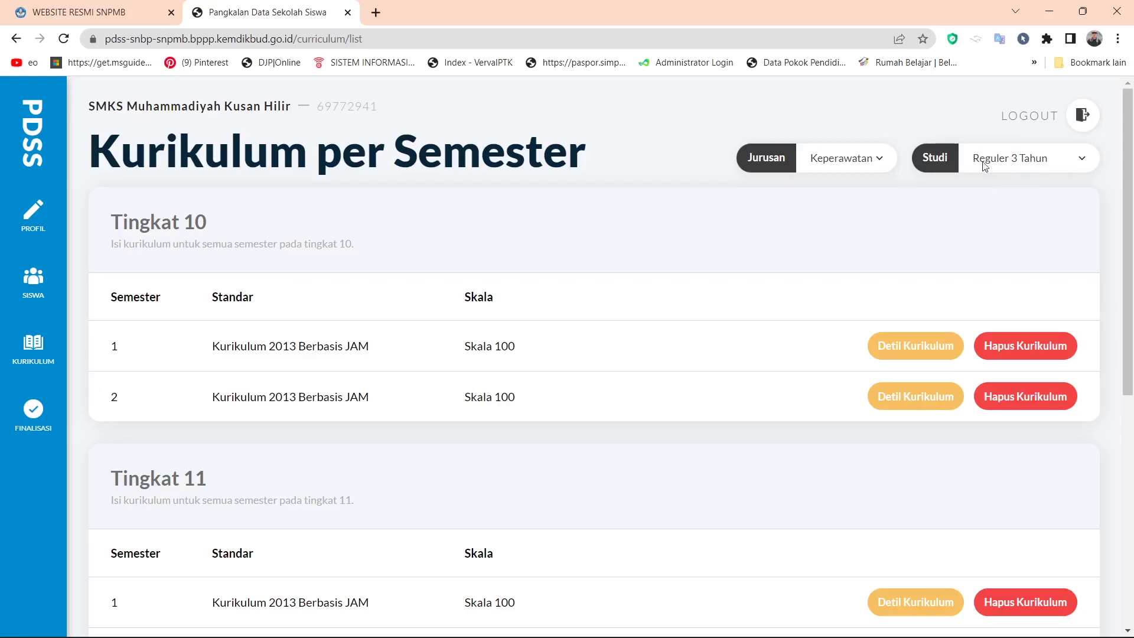
Step: Switch the Keperawatan curriculum list to the Akselerasi 6 Semester study type and review its semesters
left_click(1023, 165)
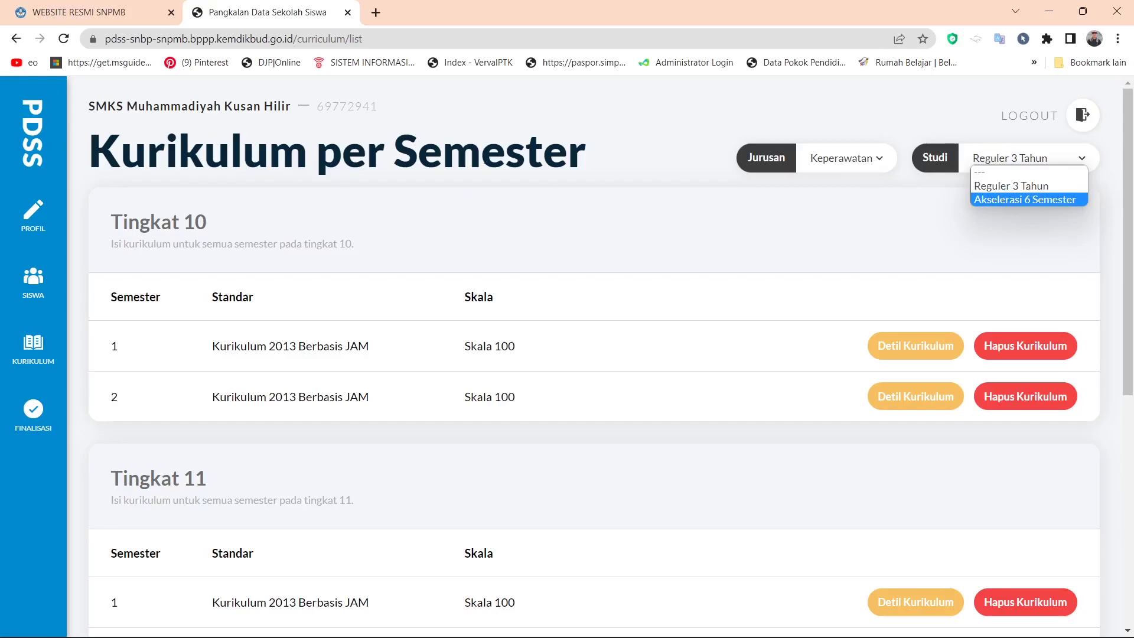
left_click(1005, 200)
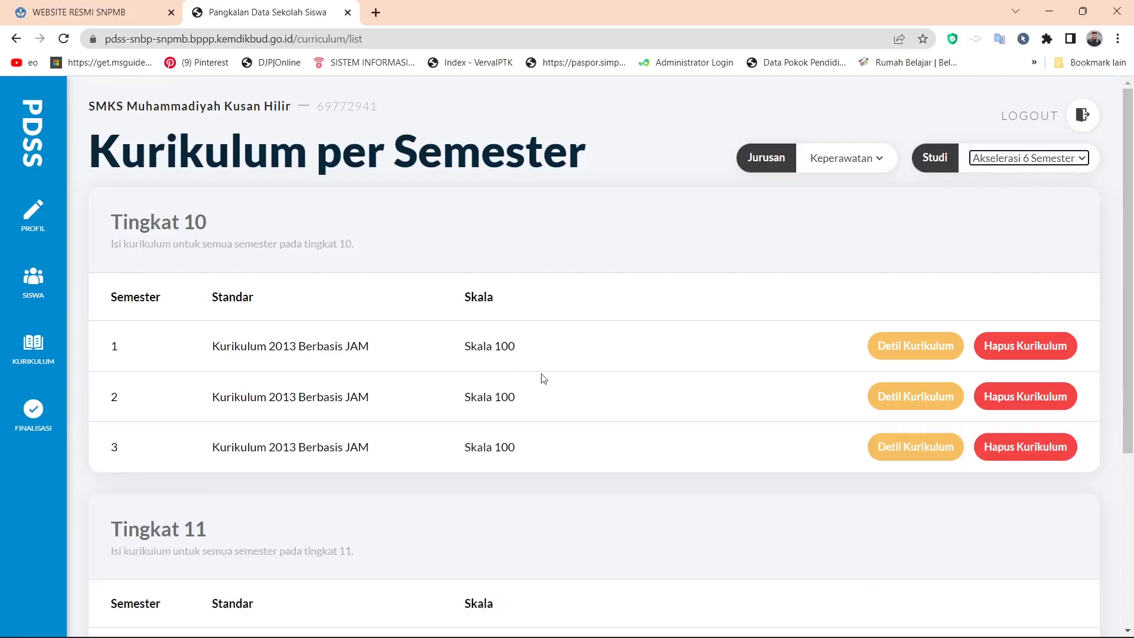
scroll(1129, 255, "down", 4)
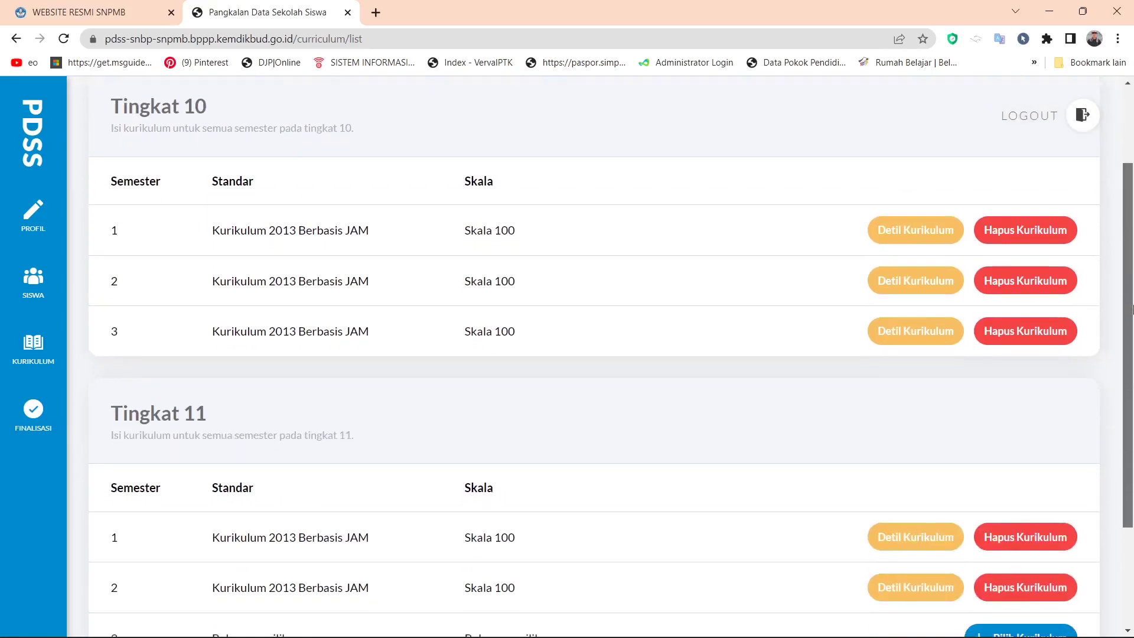
scroll(1123, 311, "up", 2)
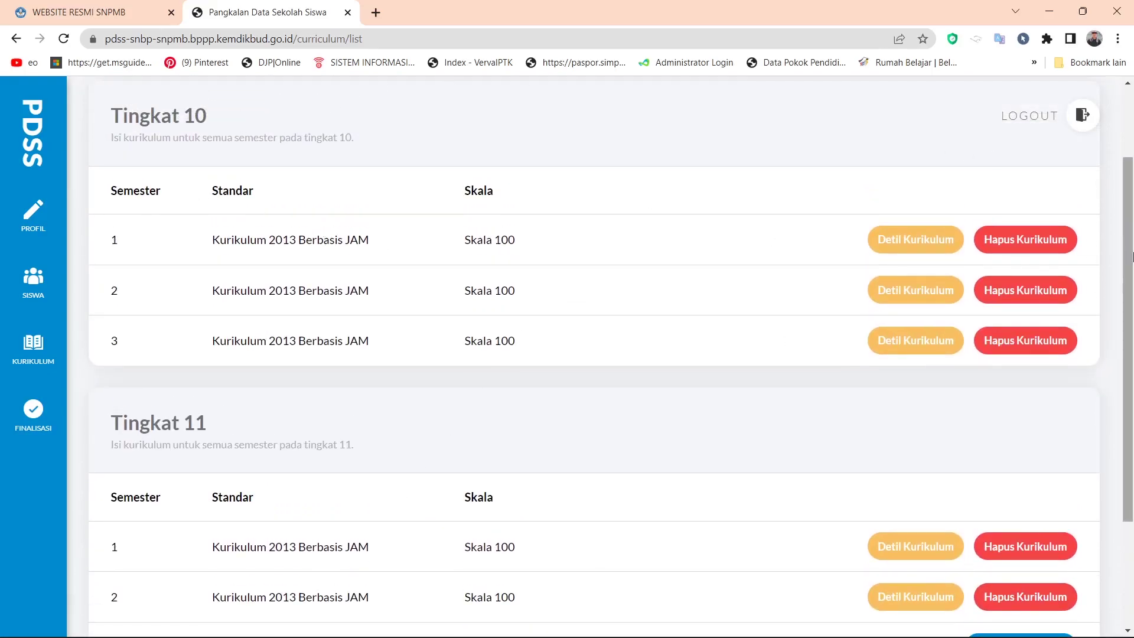
scroll(1126, 295, "up", 2)
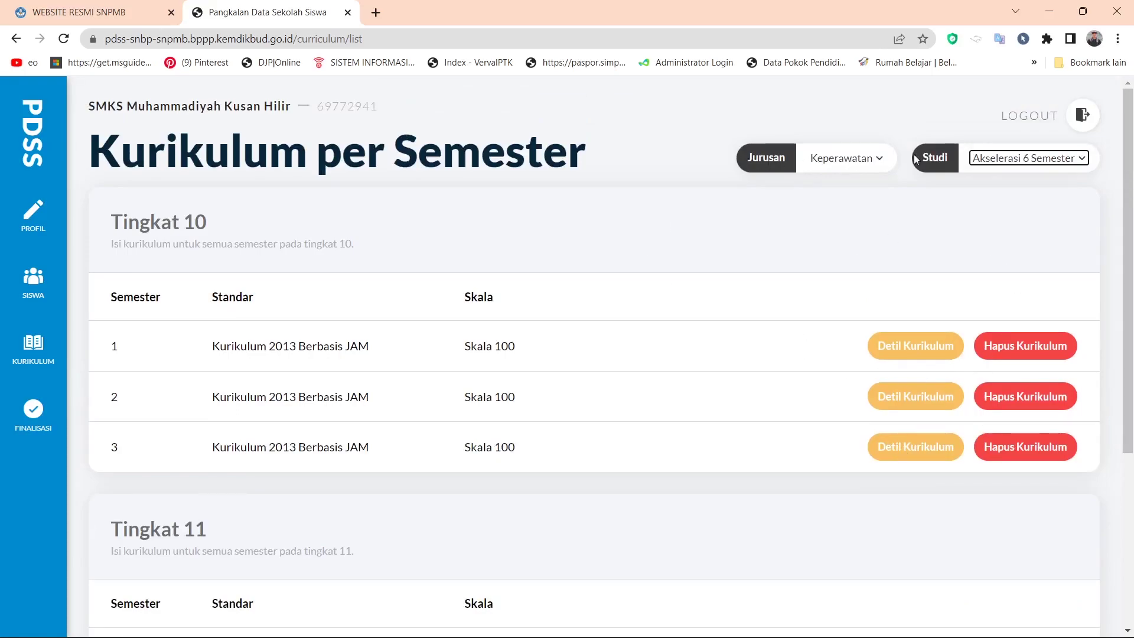
Step: View the Akselerasi 6 Semester curriculum details for Tingkat 10 semester 1 and go back to the curriculum list
left_click(1024, 163)
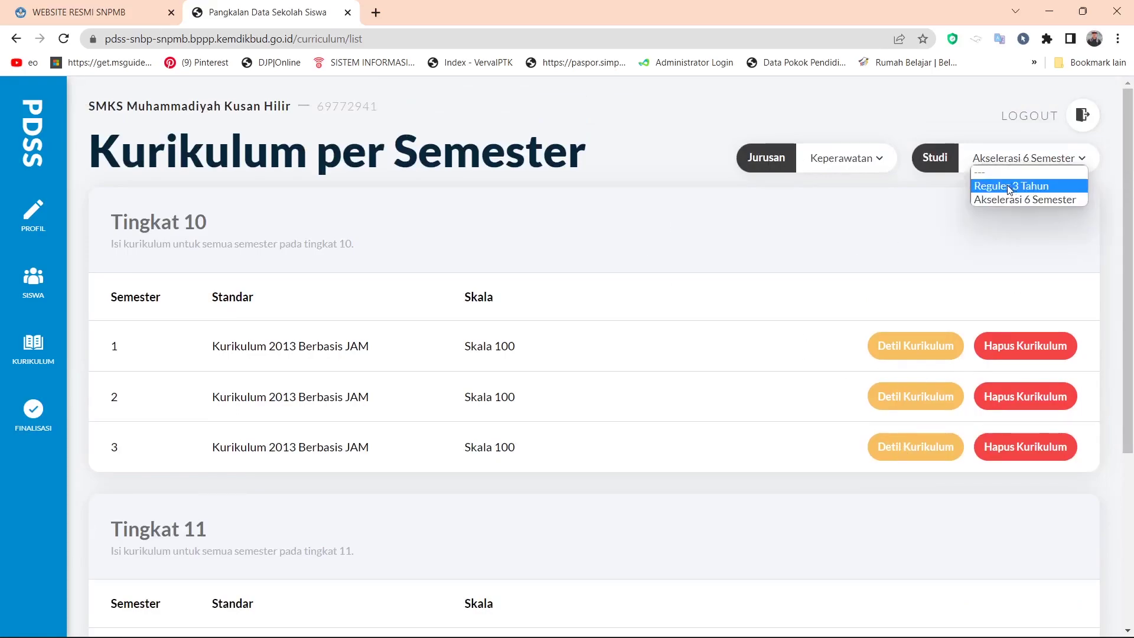
left_click(903, 343)
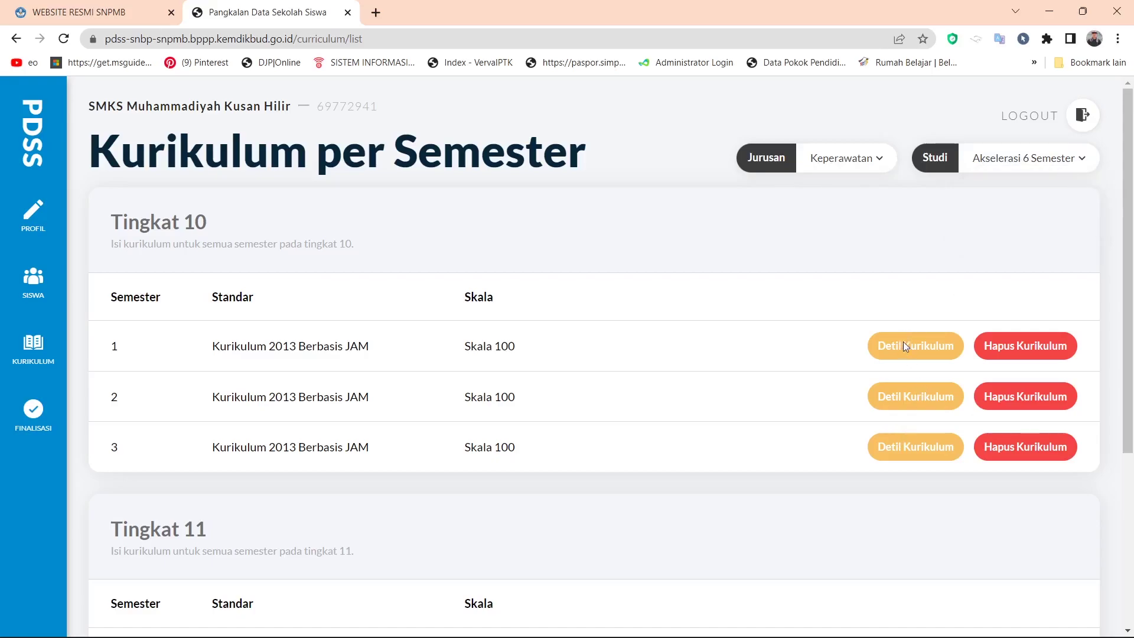
left_click(903, 344)
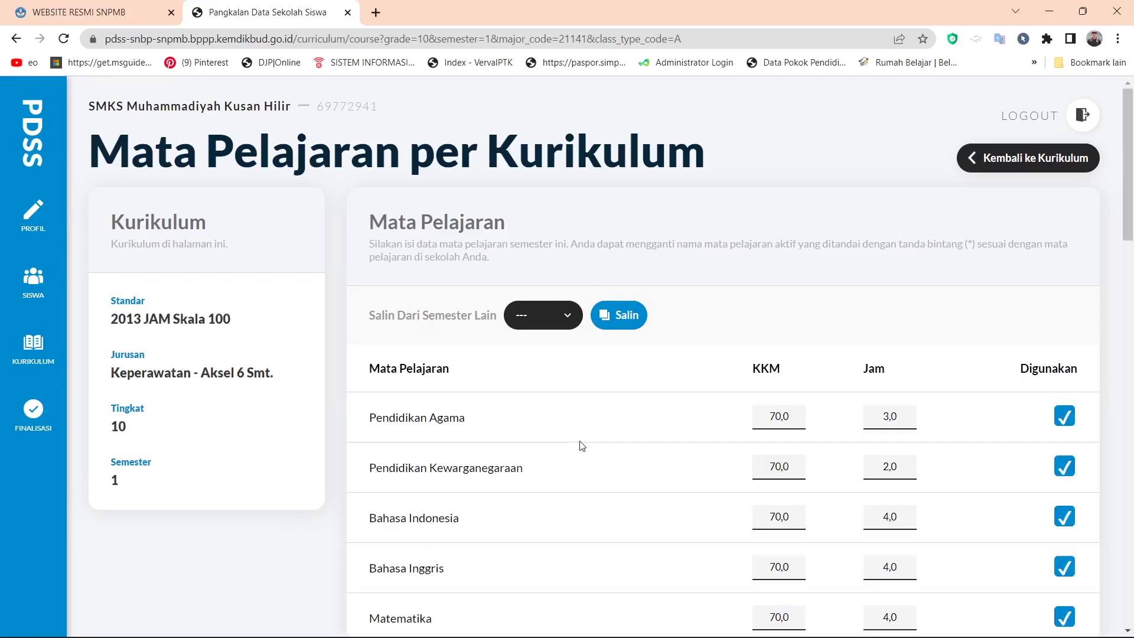
left_click_drag(1124, 170, 1063, 168)
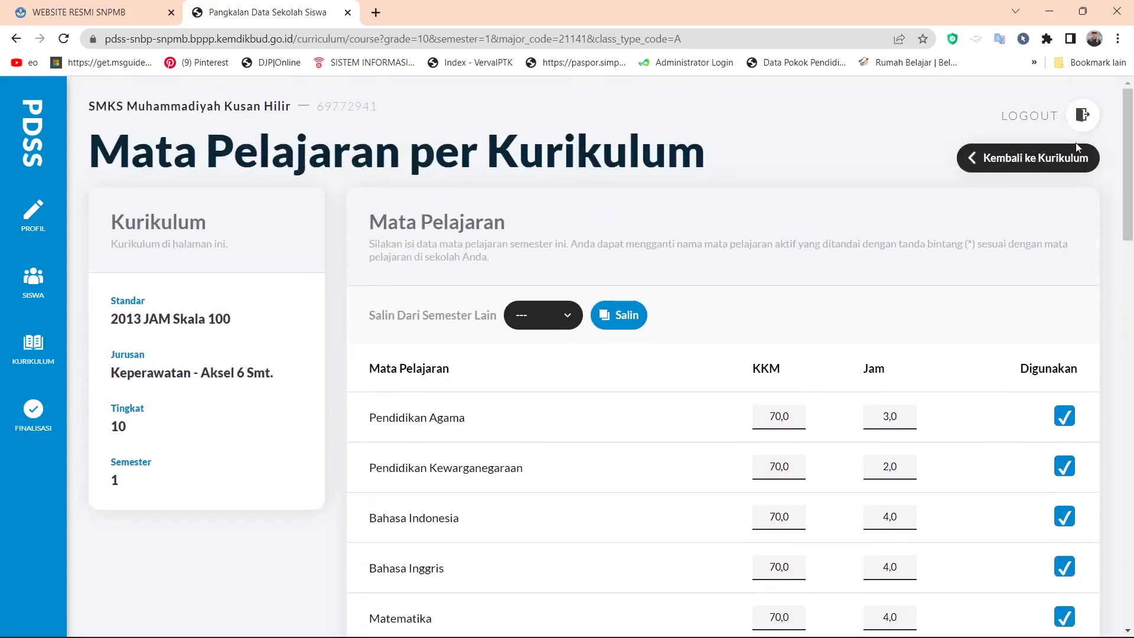
left_click(972, 158)
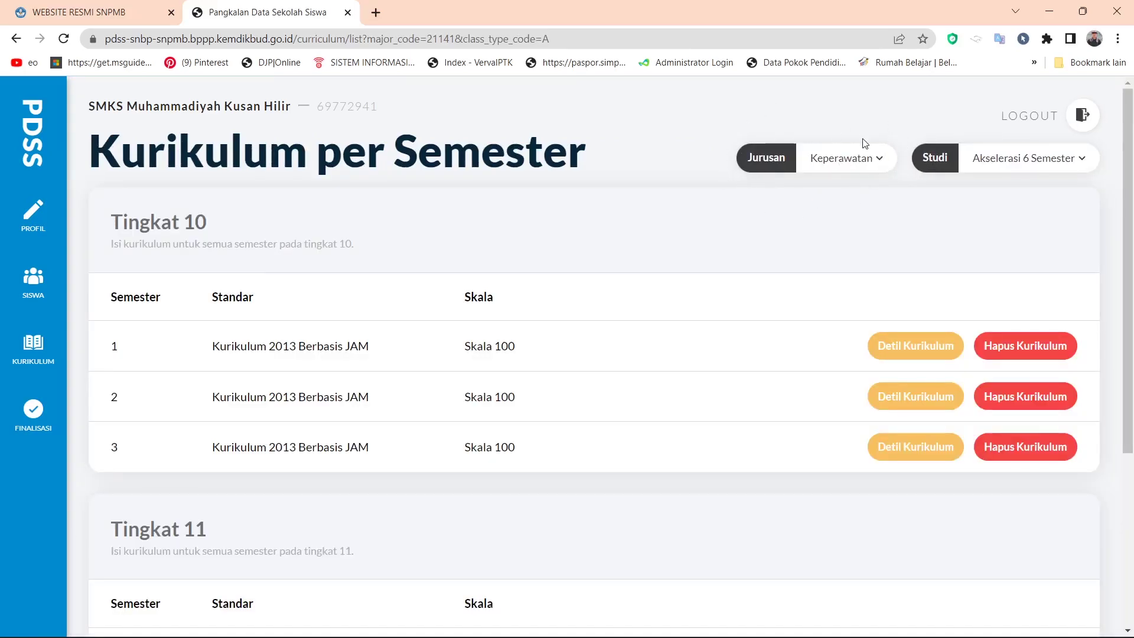
Step: Reopen the Tingkat 10 semester 1 details and review the subjects' KKM and Jam down to the Mata Pelajaran Paket rows
left_click(912, 344)
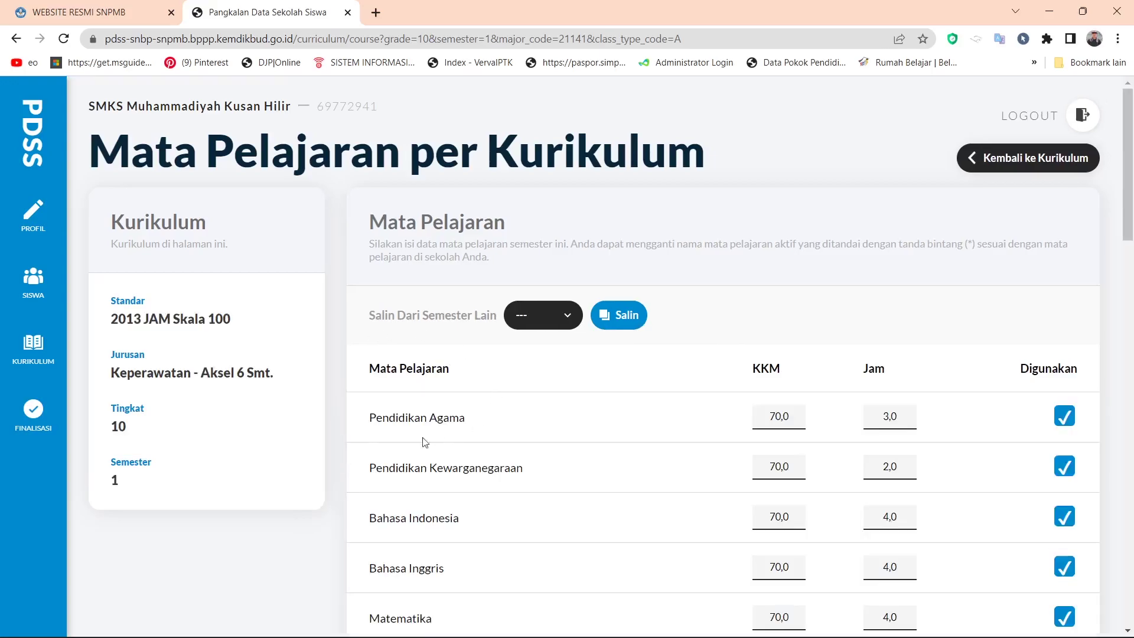
left_click_drag(1129, 140, 1114, 207)
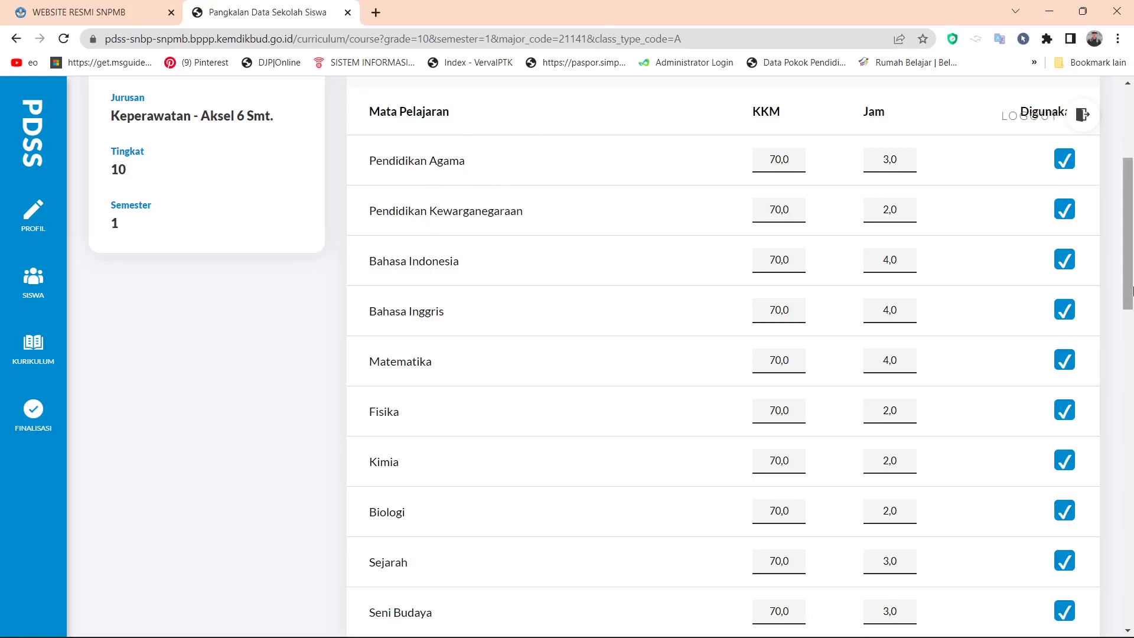
scroll(1130, 260, "down", 10)
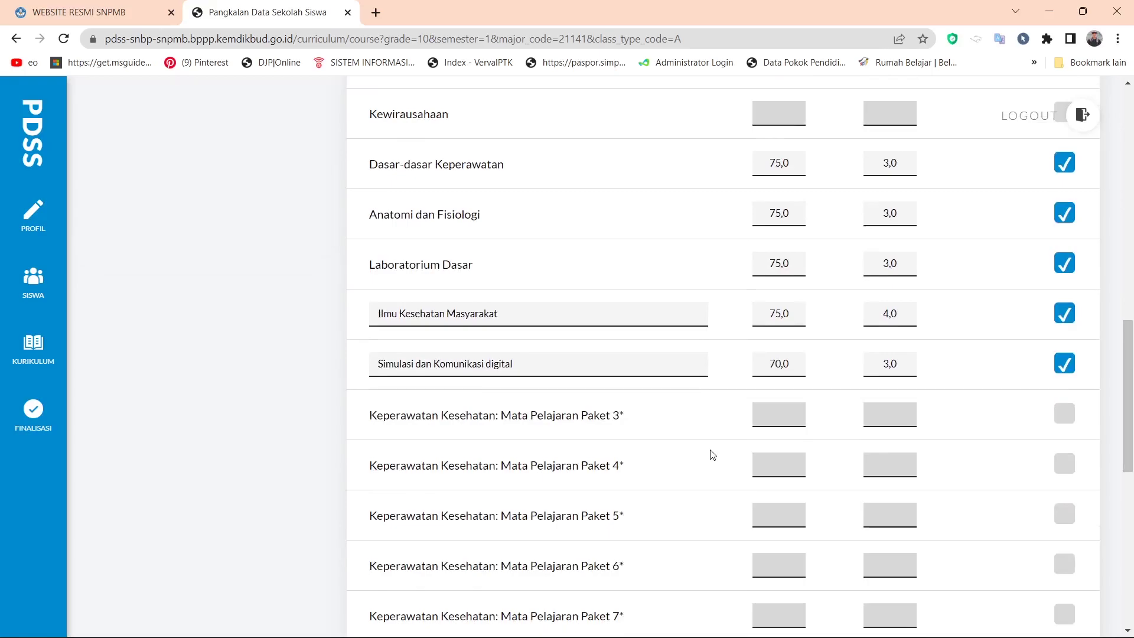
Step: Try marking Keperawatan Kesehatan: Mata Pelajaran Paket 3 as used to make its name editable, and unmark it again
left_click(1069, 414)
left_click(595, 427)
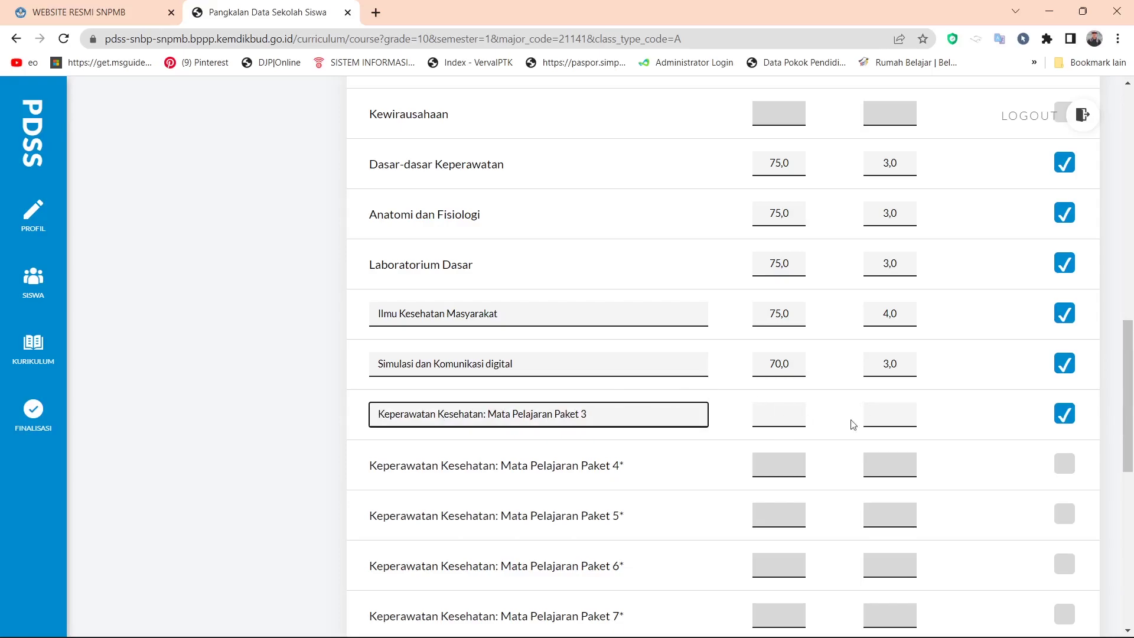
left_click(1065, 417)
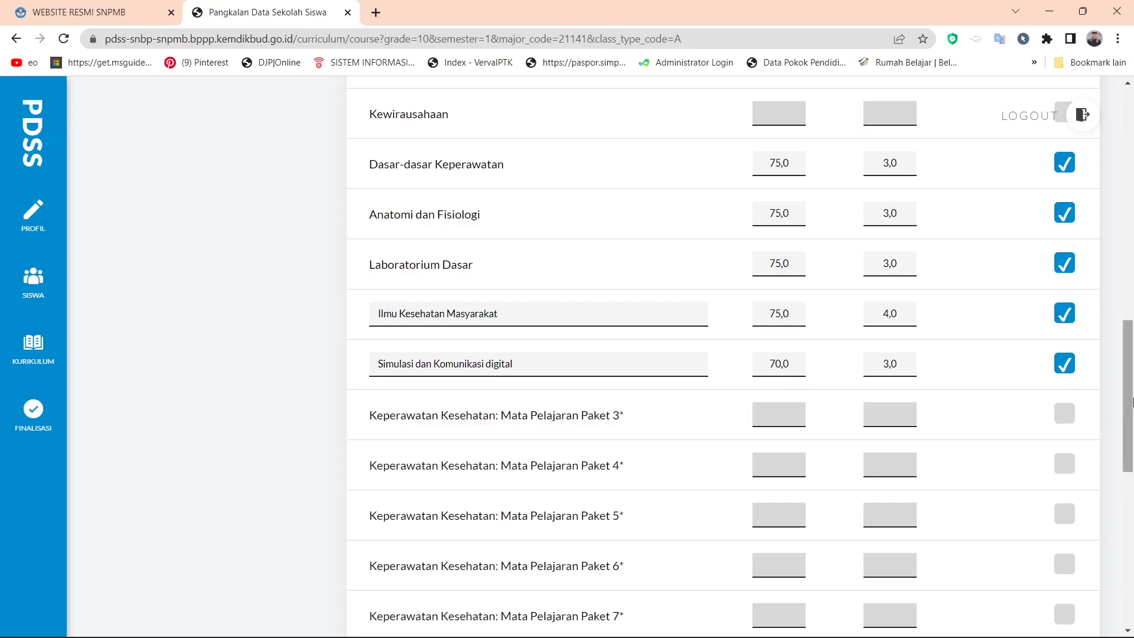
Step: Leave the subject details, accept the Persetujuan statement under Finalisasi Data Kurikulum and confirm the finalisation
scroll(1104, 211, "up", 12)
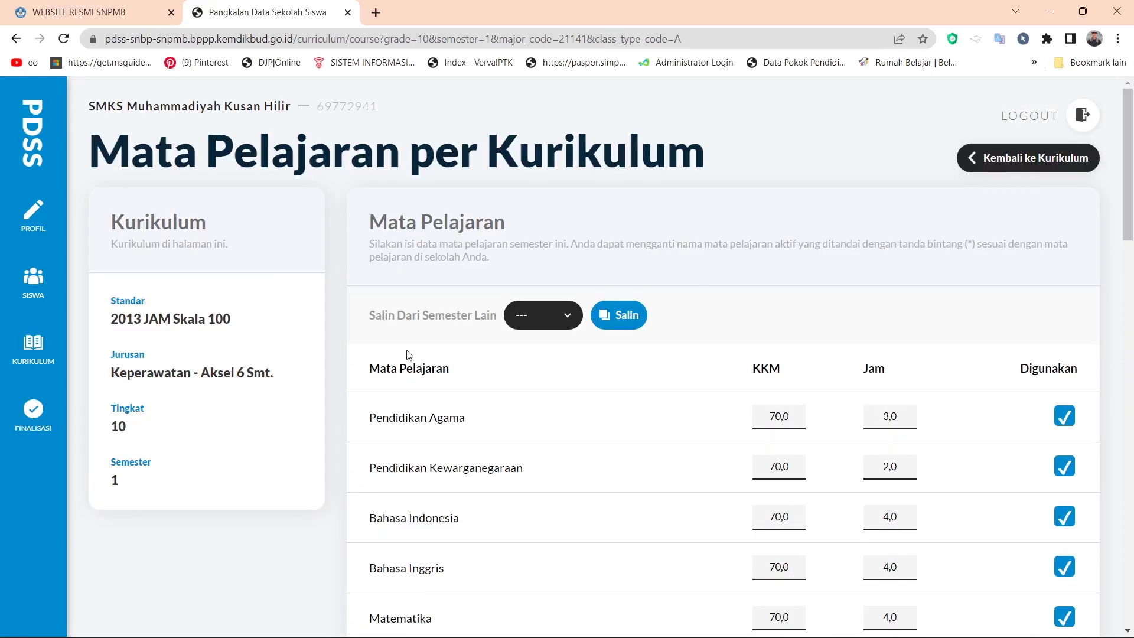
left_click(988, 158)
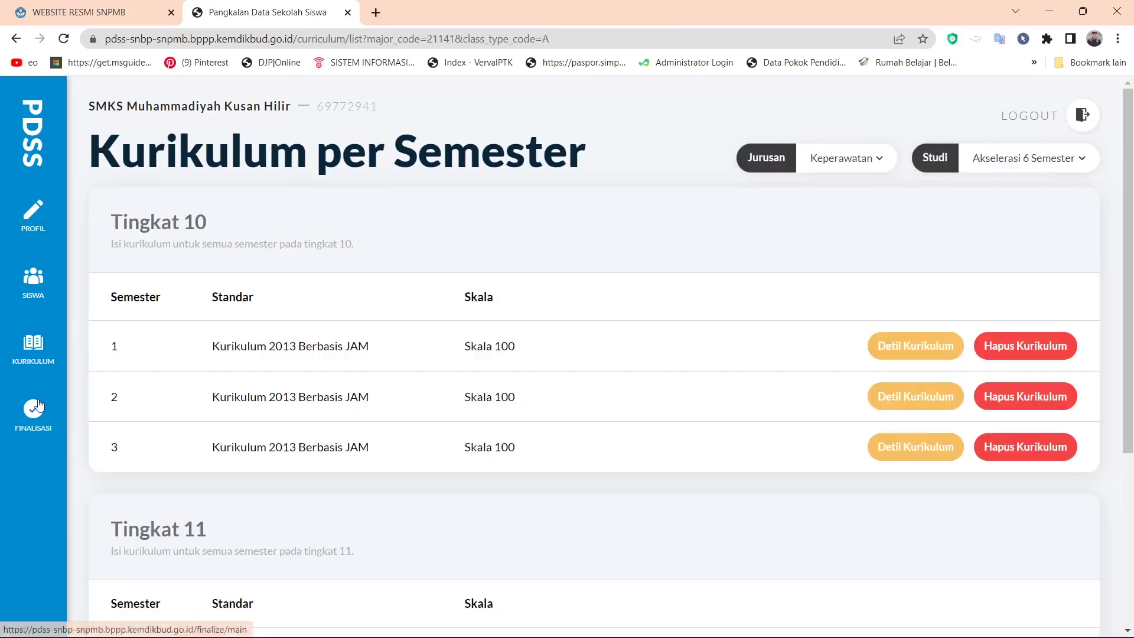
left_click(38, 405)
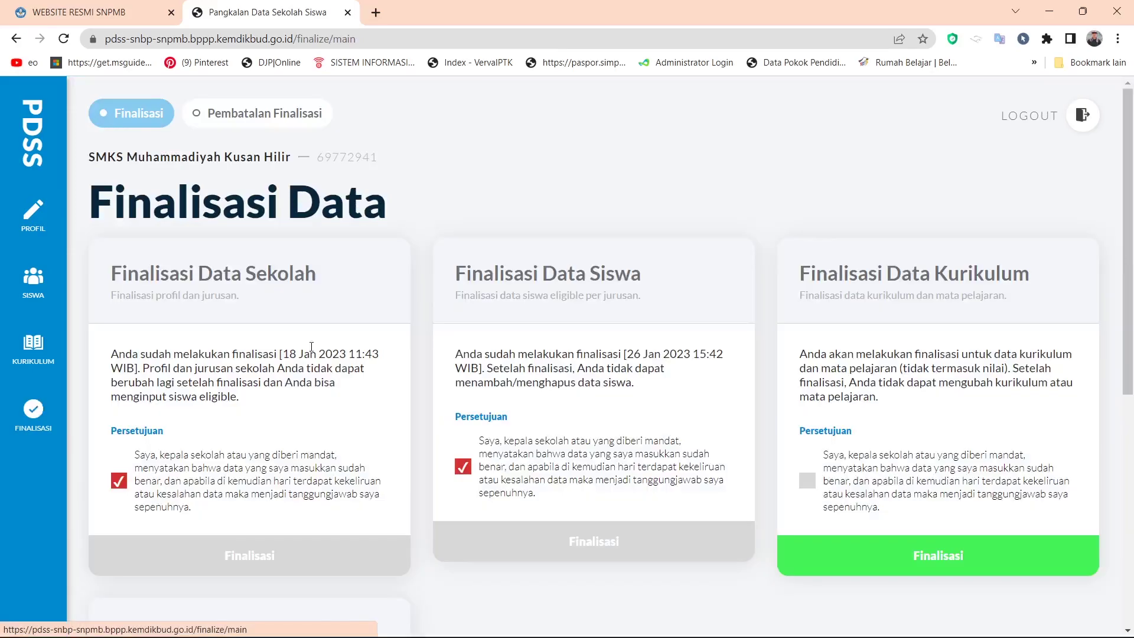
left_click(807, 481)
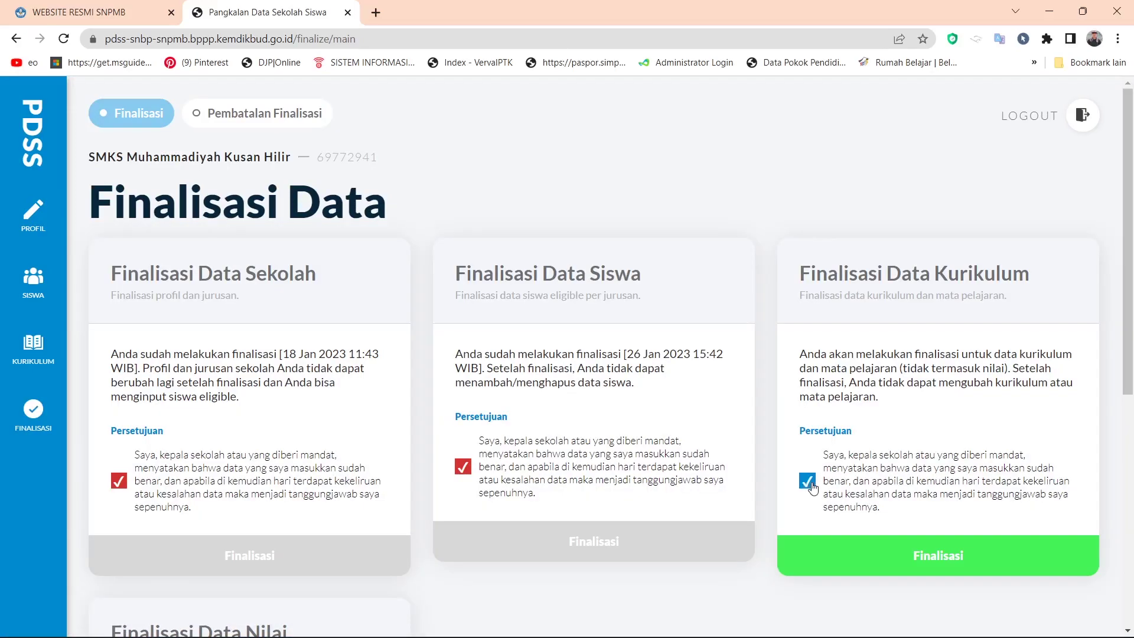
left_click(938, 564)
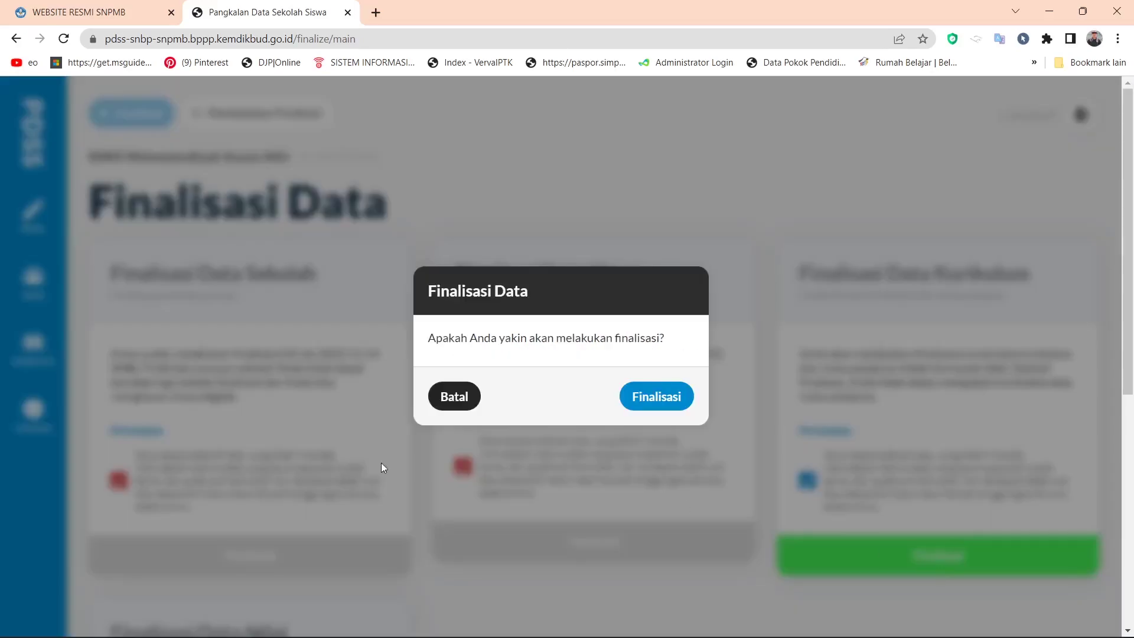
left_click(654, 397)
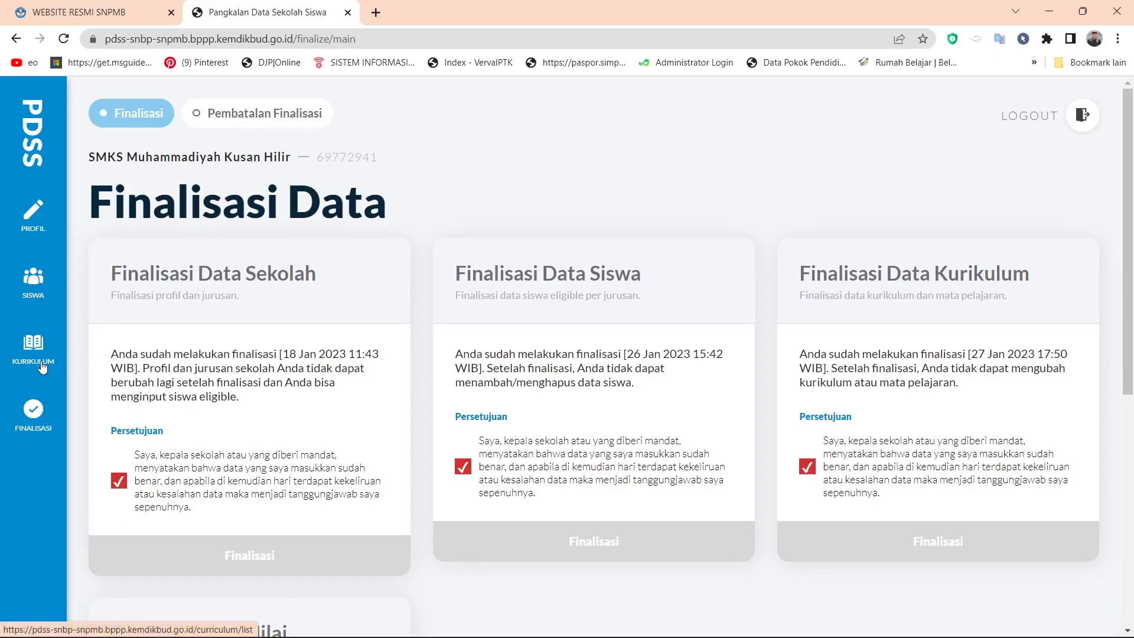
Step: Open the Nilai Siswa page of the student section and choose Keperawatan - Reguler as the Jurusan
left_click(33, 279)
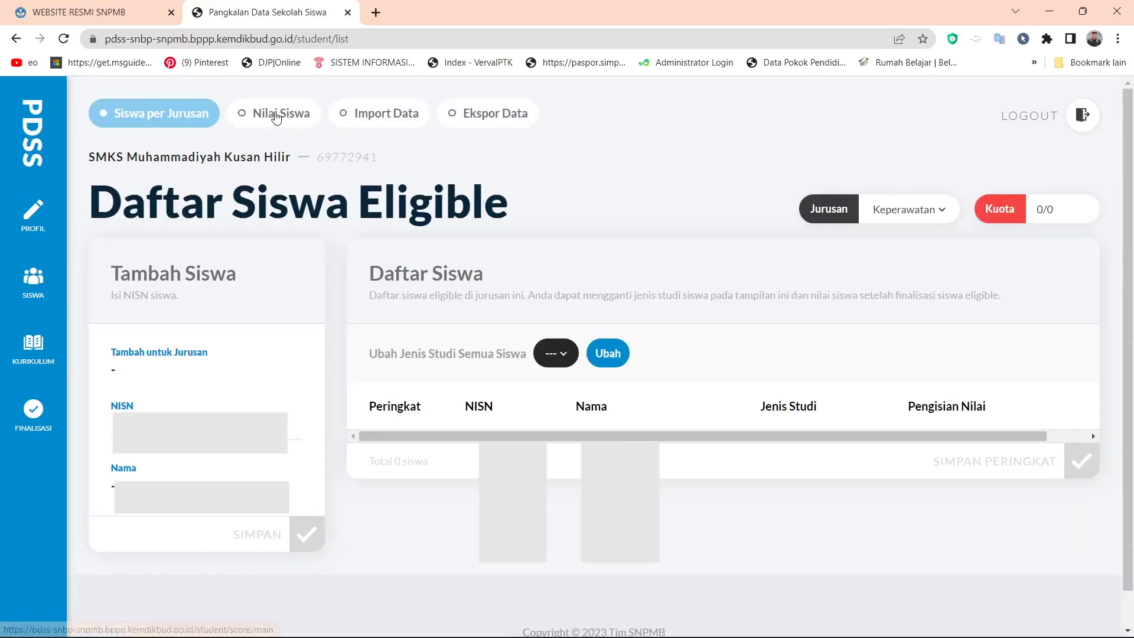
left_click(281, 115)
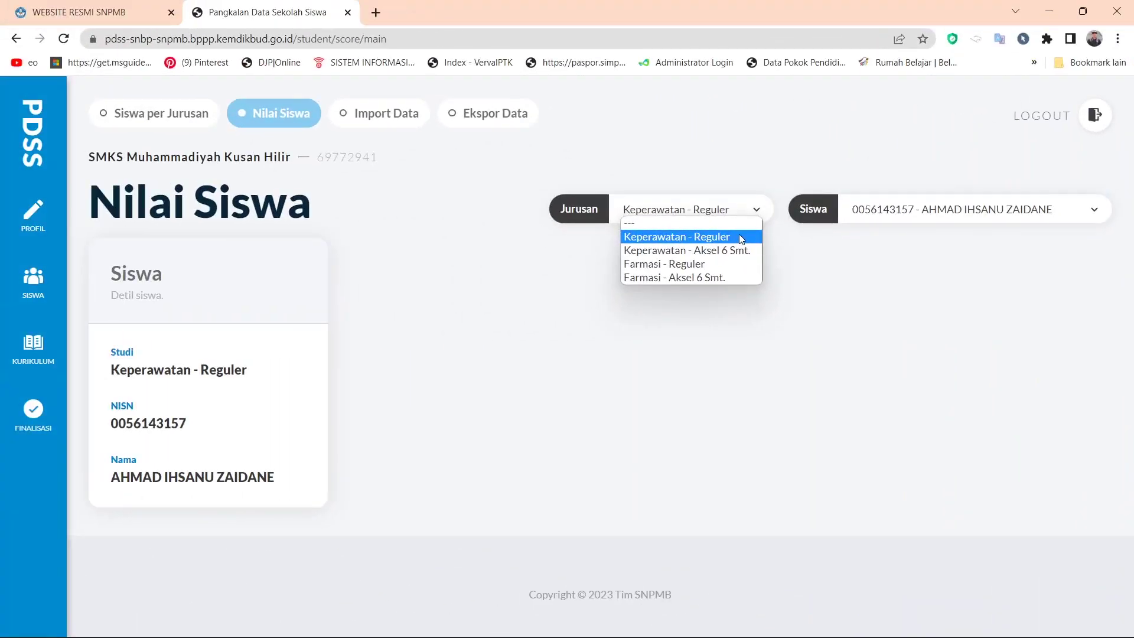
left_click(740, 237)
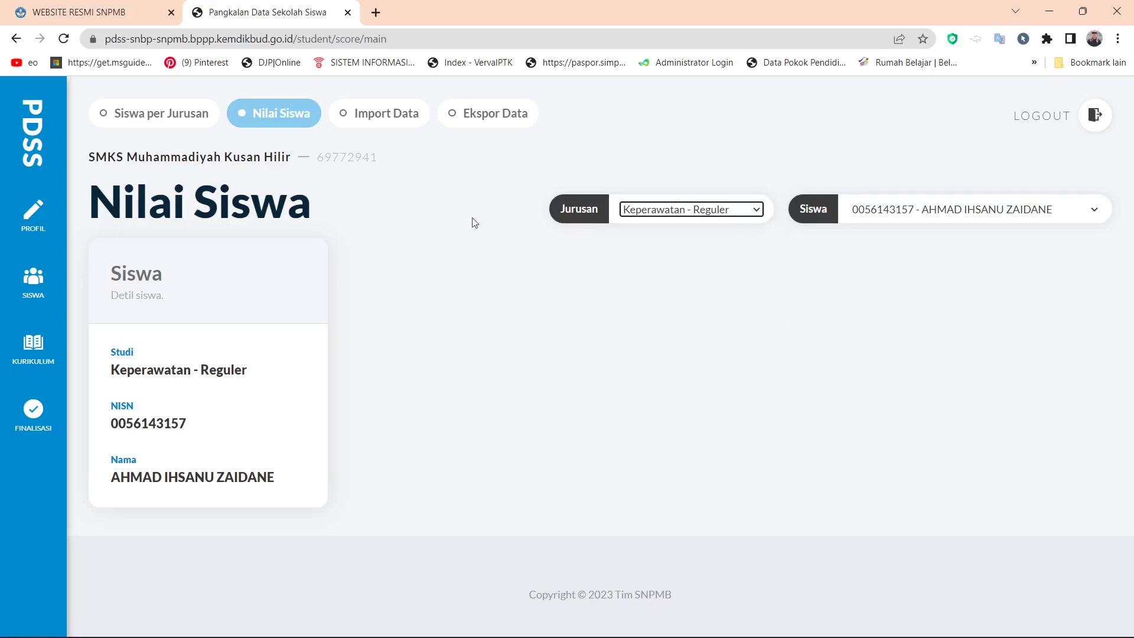